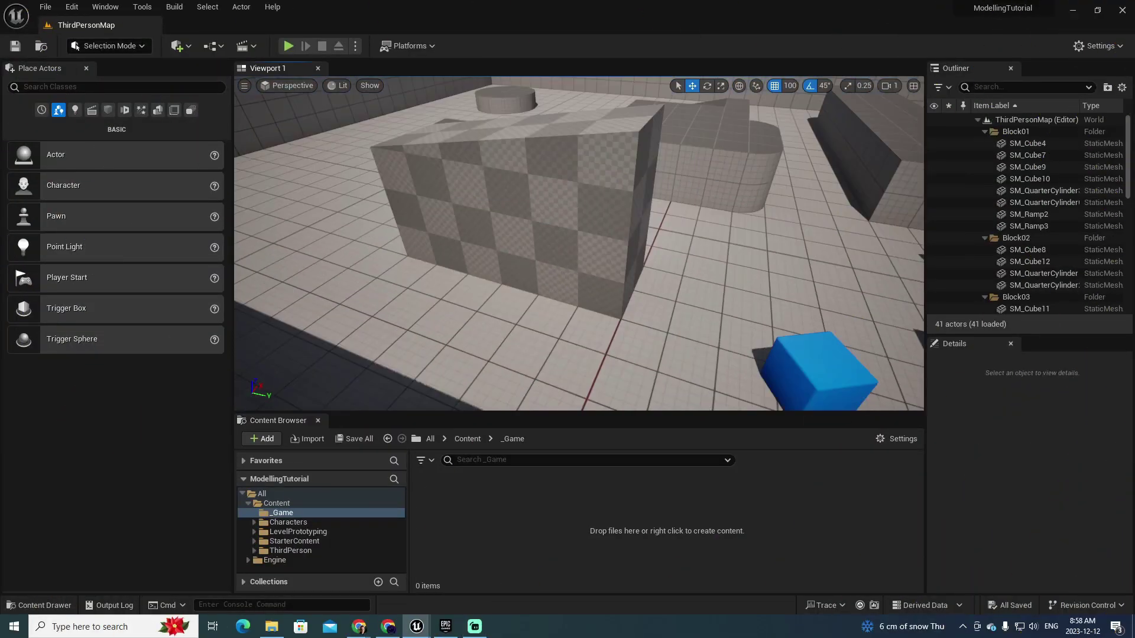
- Create a new level from the Basic template
right_click_drag(579, 244, 582, 220)
left_click_drag(610, 412, 621, 428)
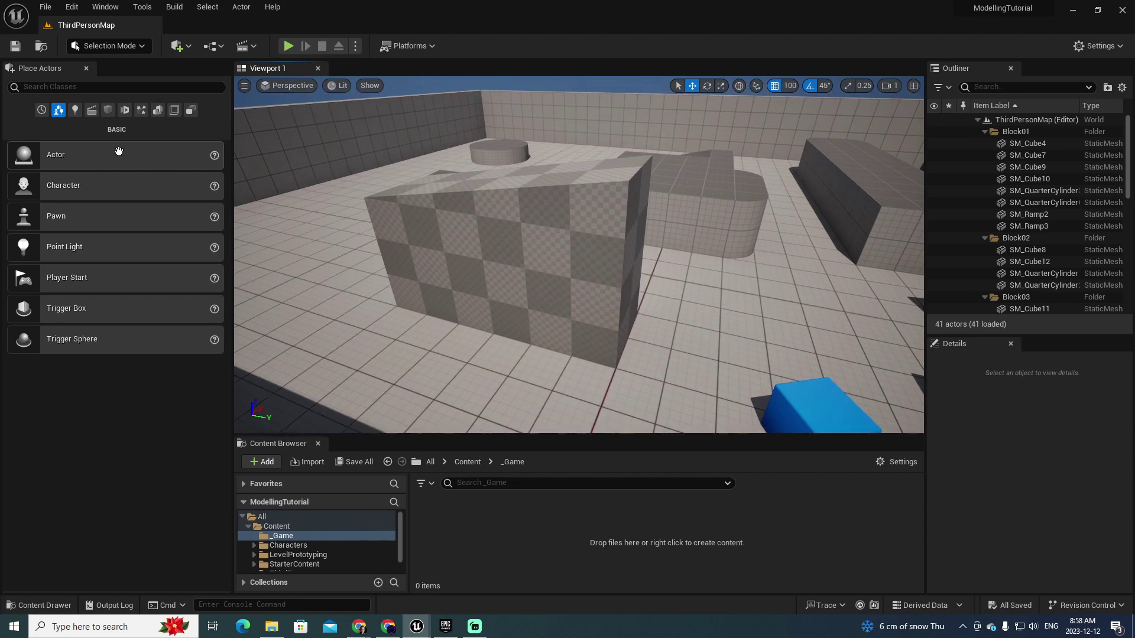
left_click(45, 6)
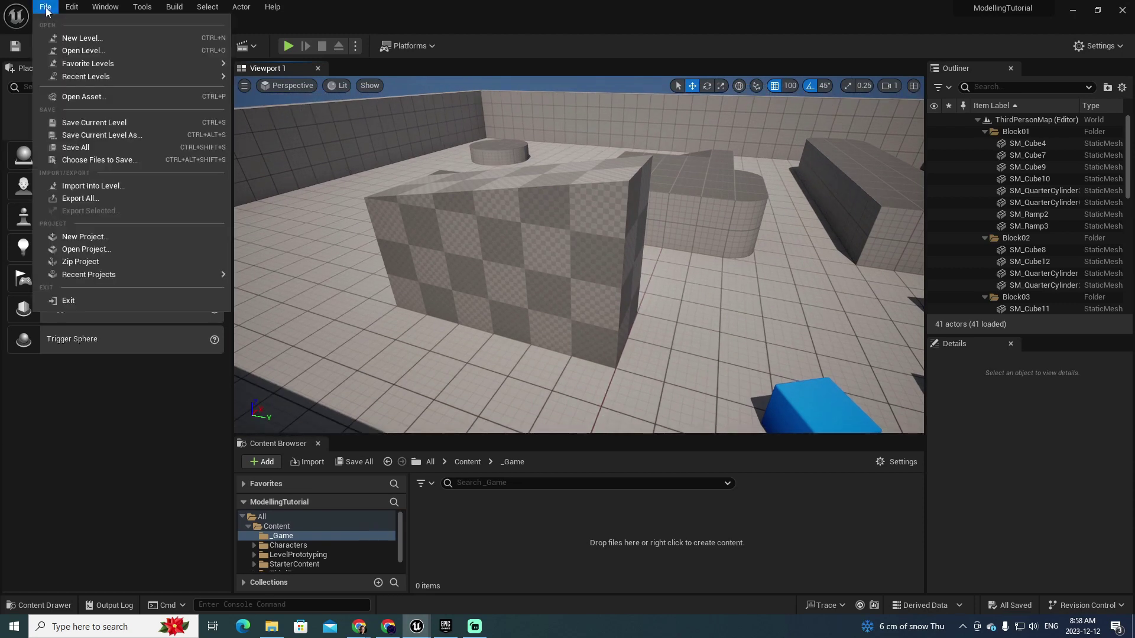
left_click(70, 37)
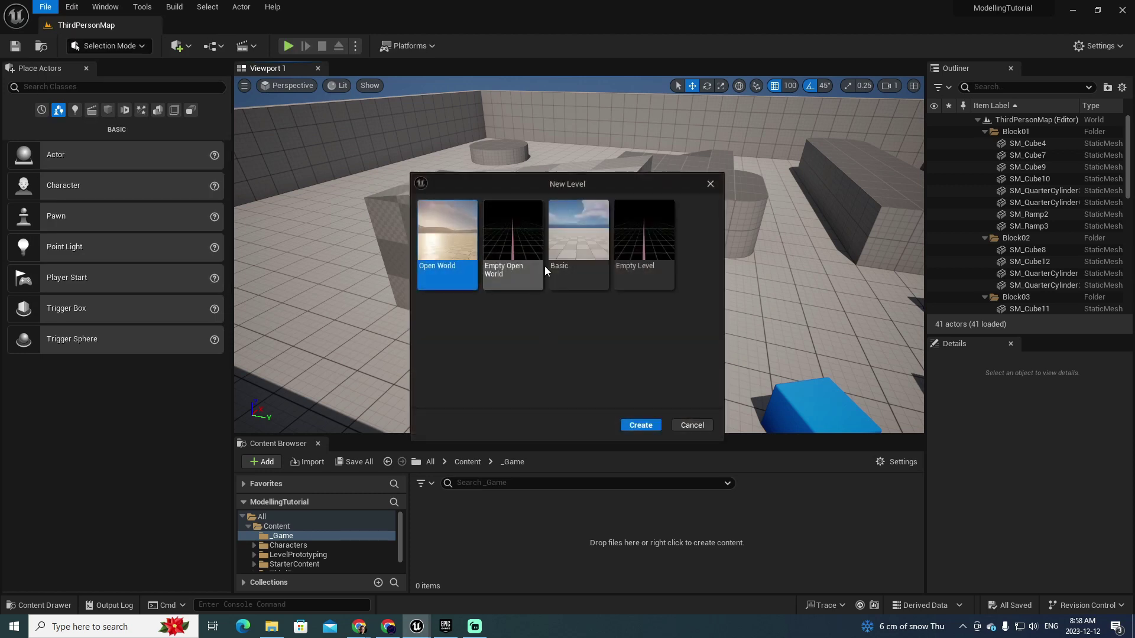
left_click(565, 239)
left_click(640, 425)
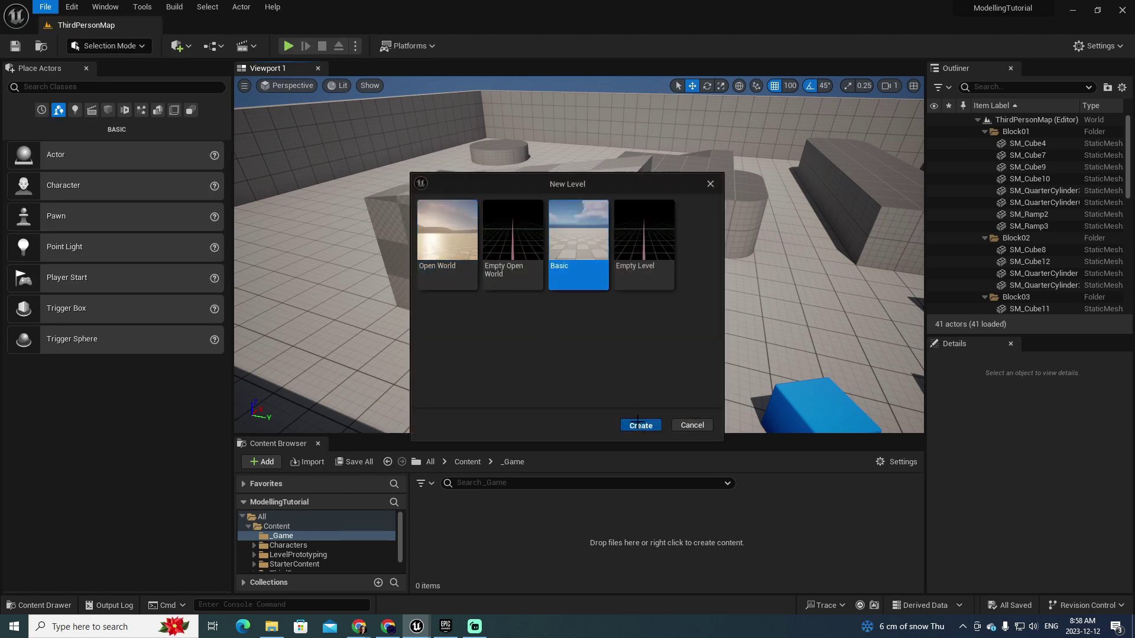
right_click_drag(597, 406, 597, 406)
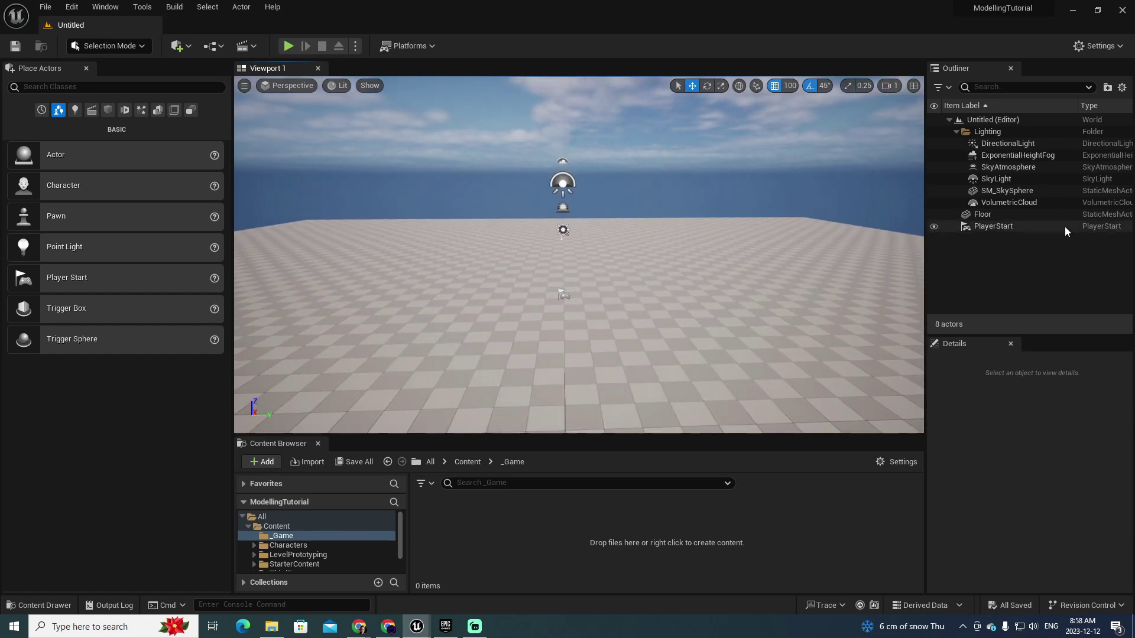
- Select the floor and switch the editor to Modeling mode
left_click(994, 214)
left_click_drag(919, 265, 881, 264)
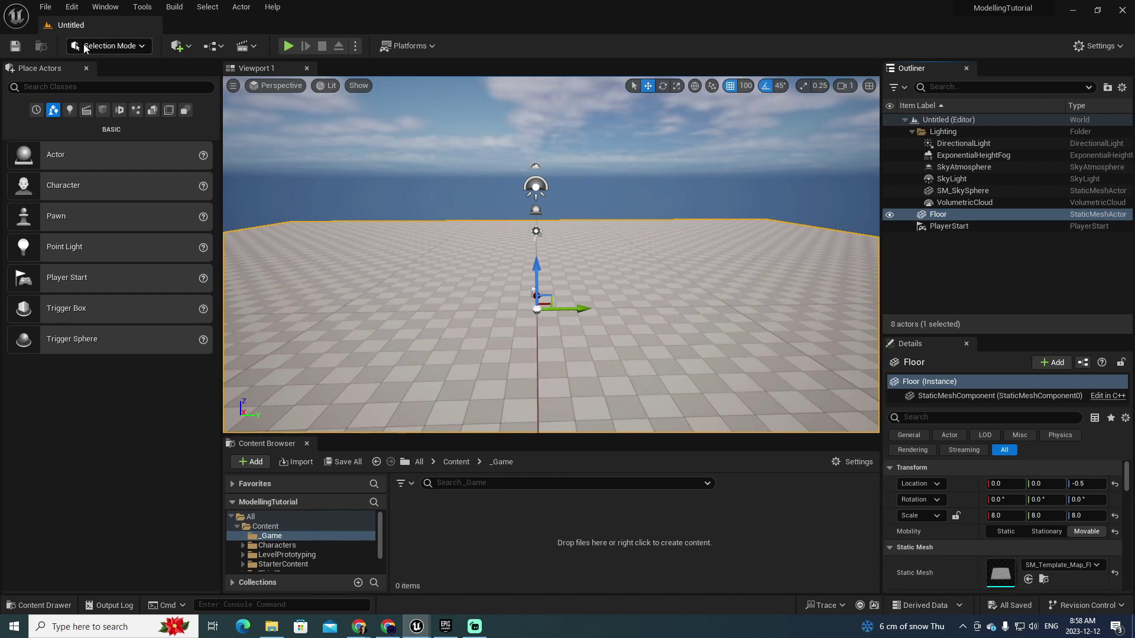
left_click(142, 49)
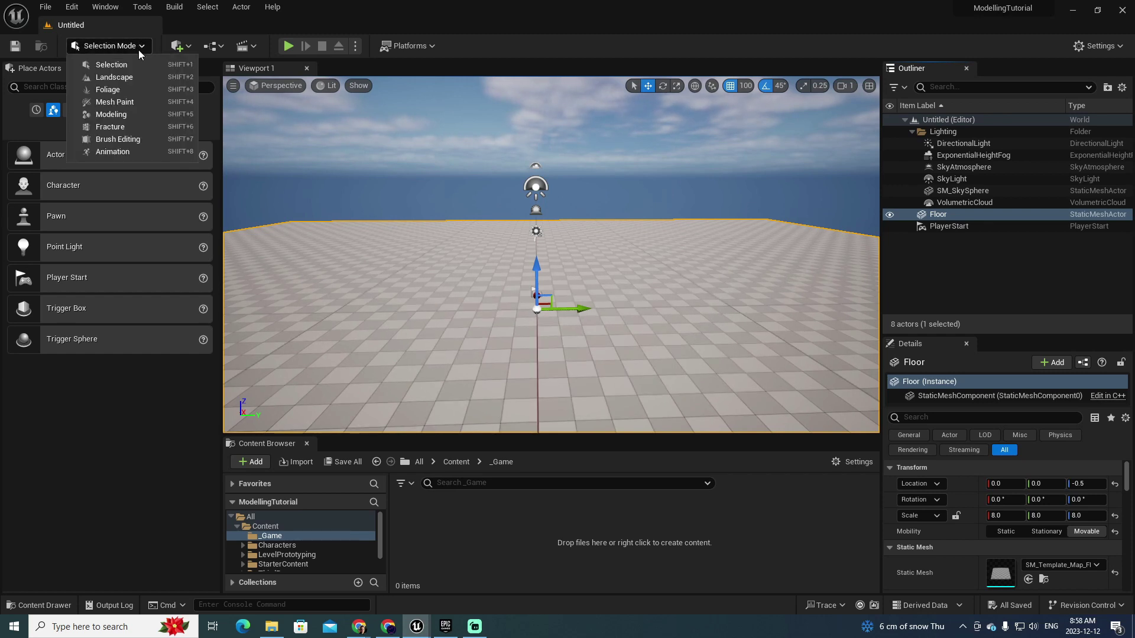
left_click(118, 114)
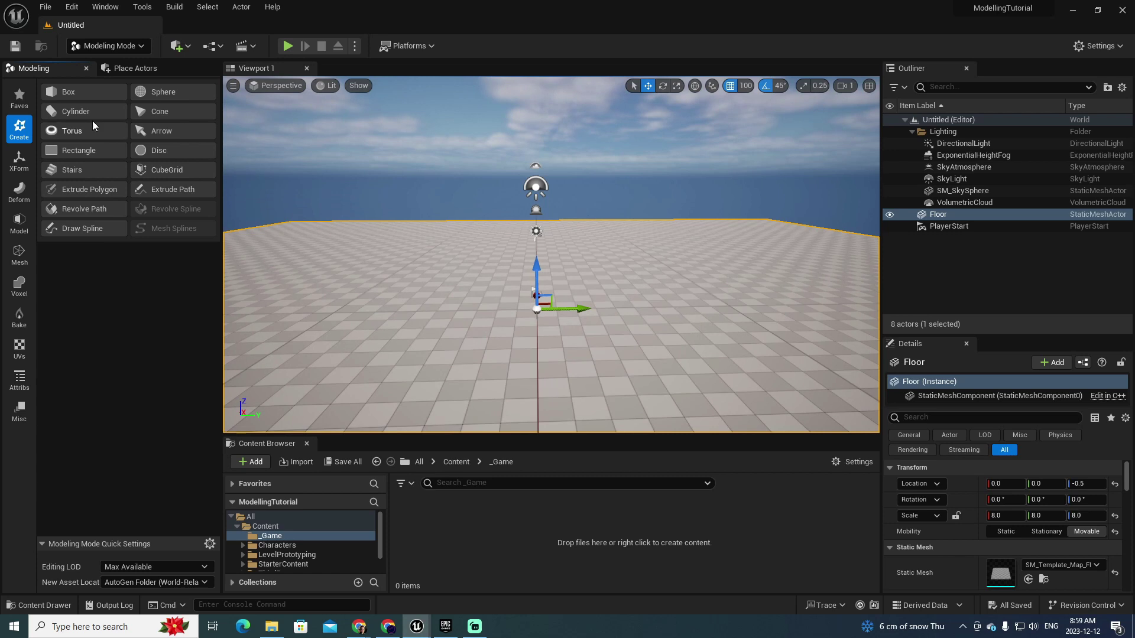
- Start the Create Box tool and set the grid snap size to 50
left_click(72, 93)
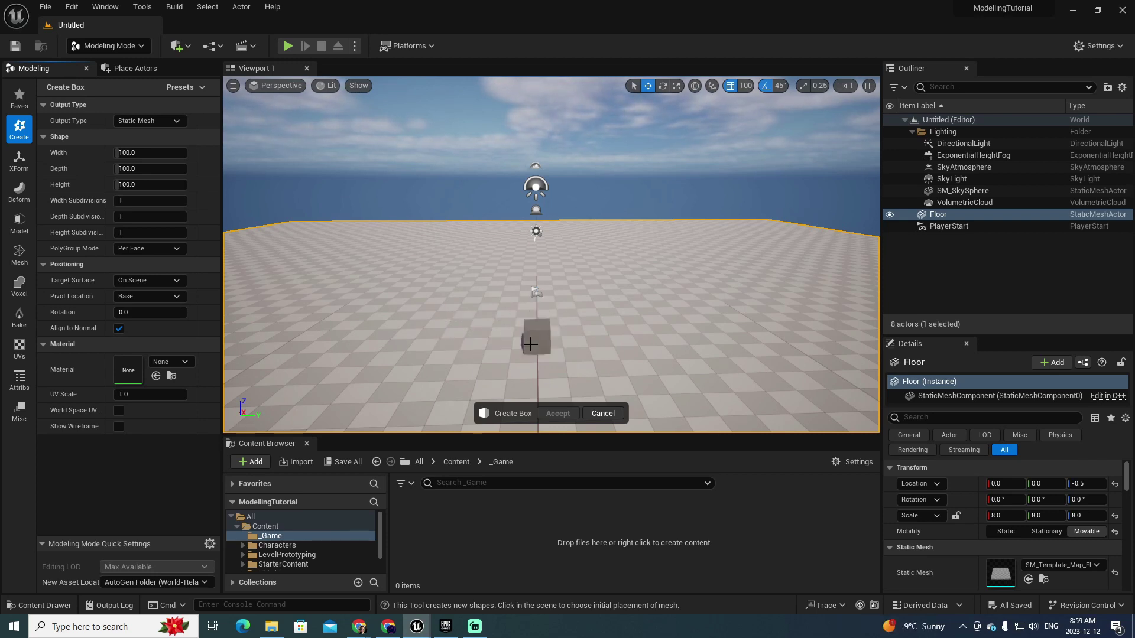
scroll(532, 354, "up", 2)
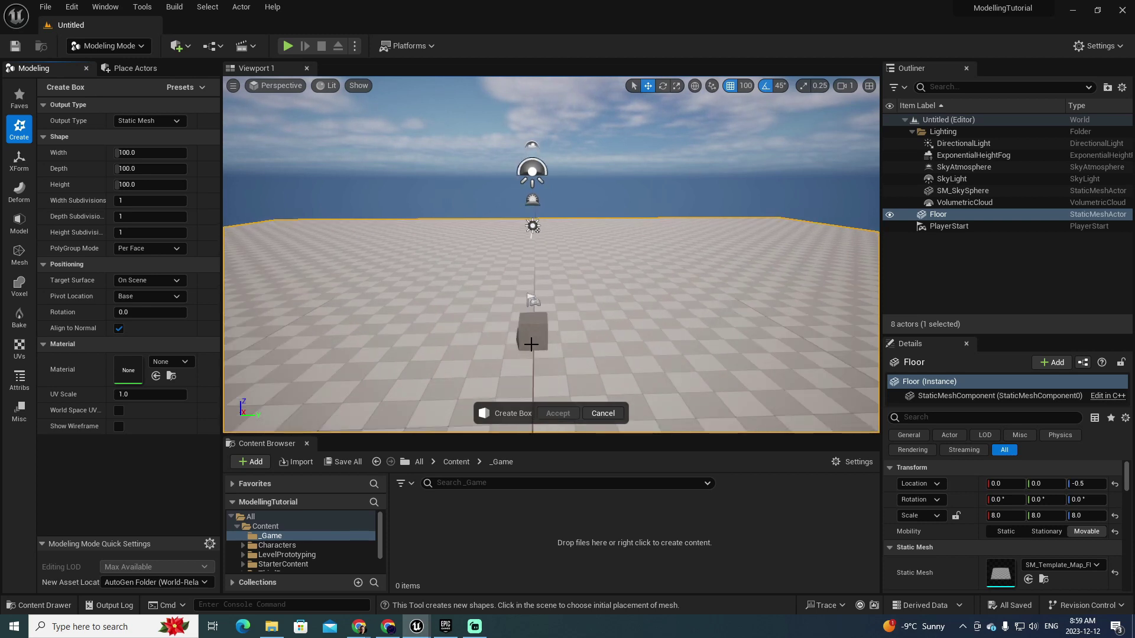
left_click(745, 88)
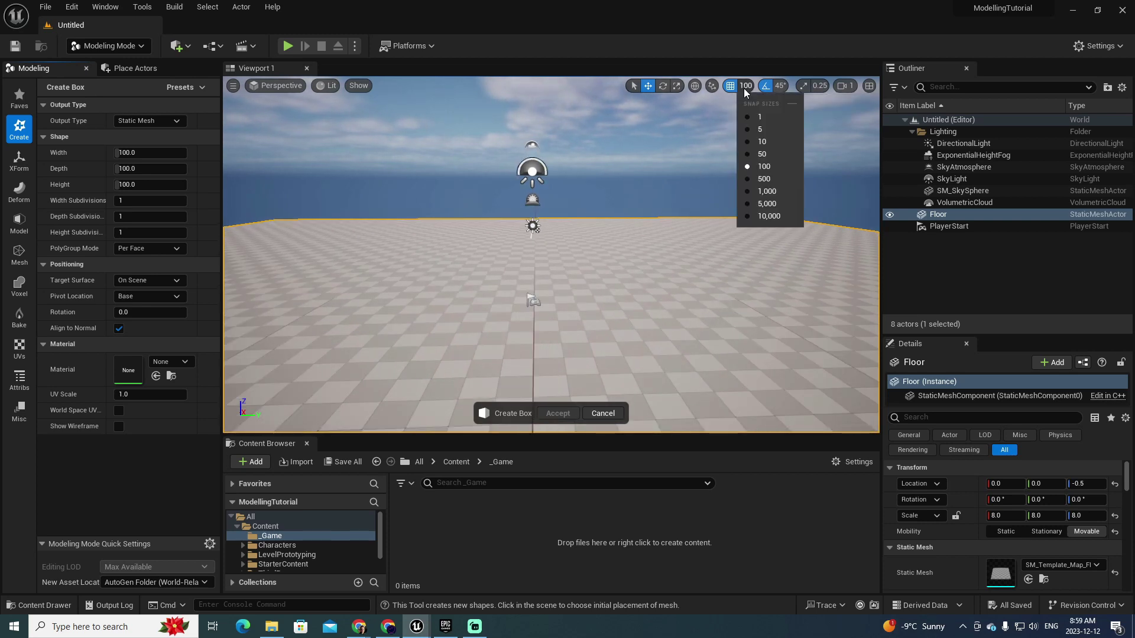
left_click(757, 154)
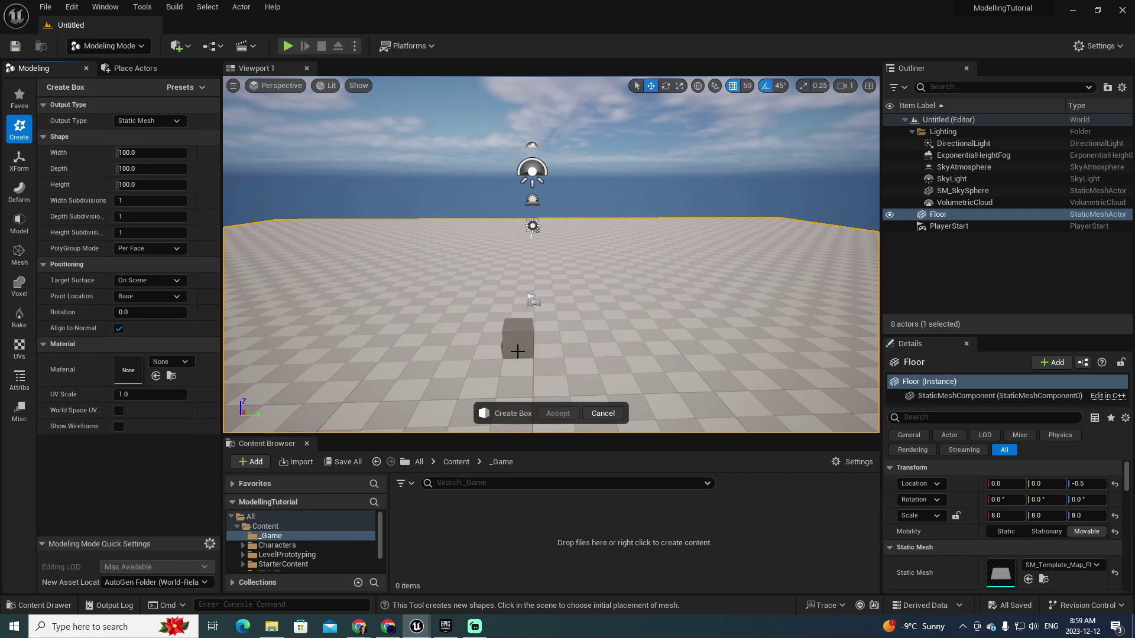
- Place a 100 × 100 × 100 box on the floor at about X -250, Y -50 and accept it as a static mesh
left_click(517, 351)
right_click_drag(517, 351, 505, 405)
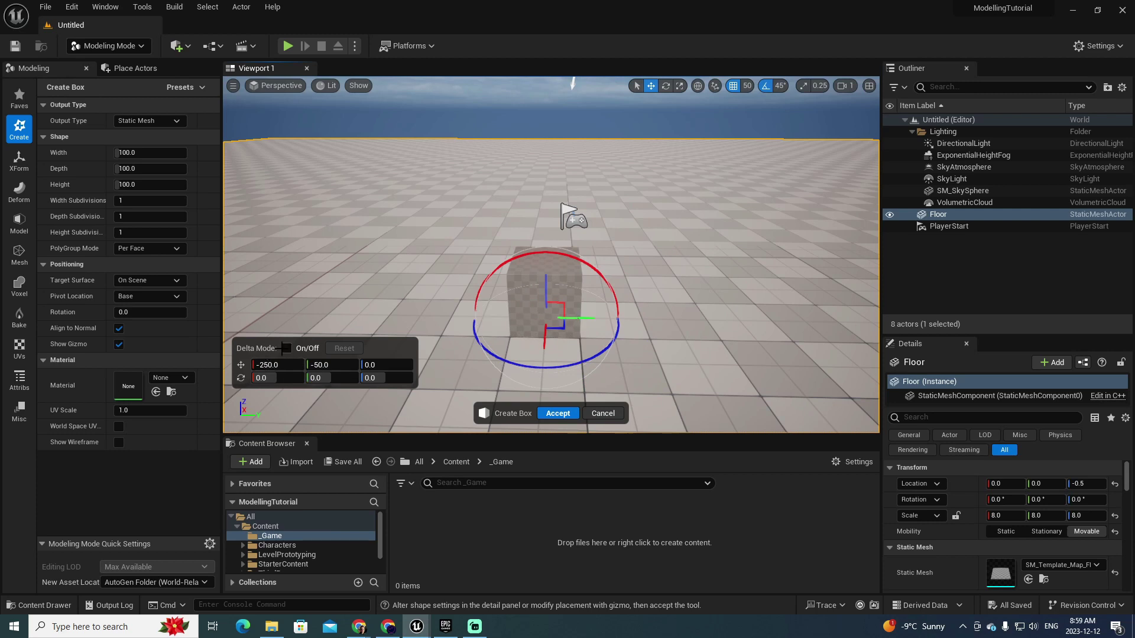
left_click_drag(578, 319, 571, 274)
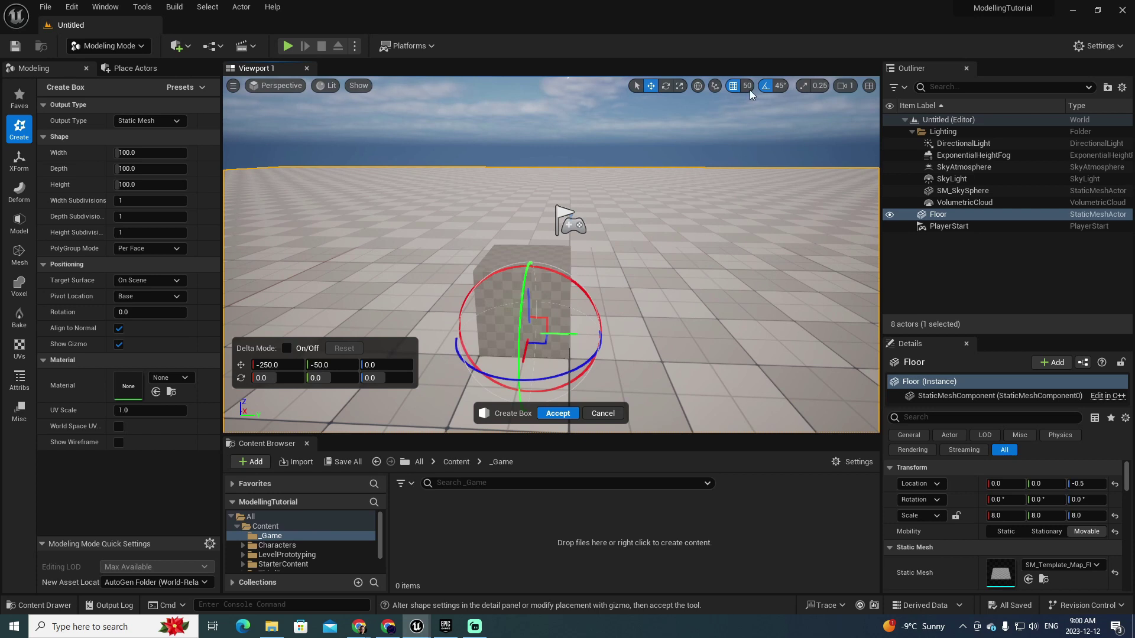
mouse_move(569, 337)
left_mouse_down()
mouse_move(602, 335)
mouse_move(572, 333)
left_mouse_up()
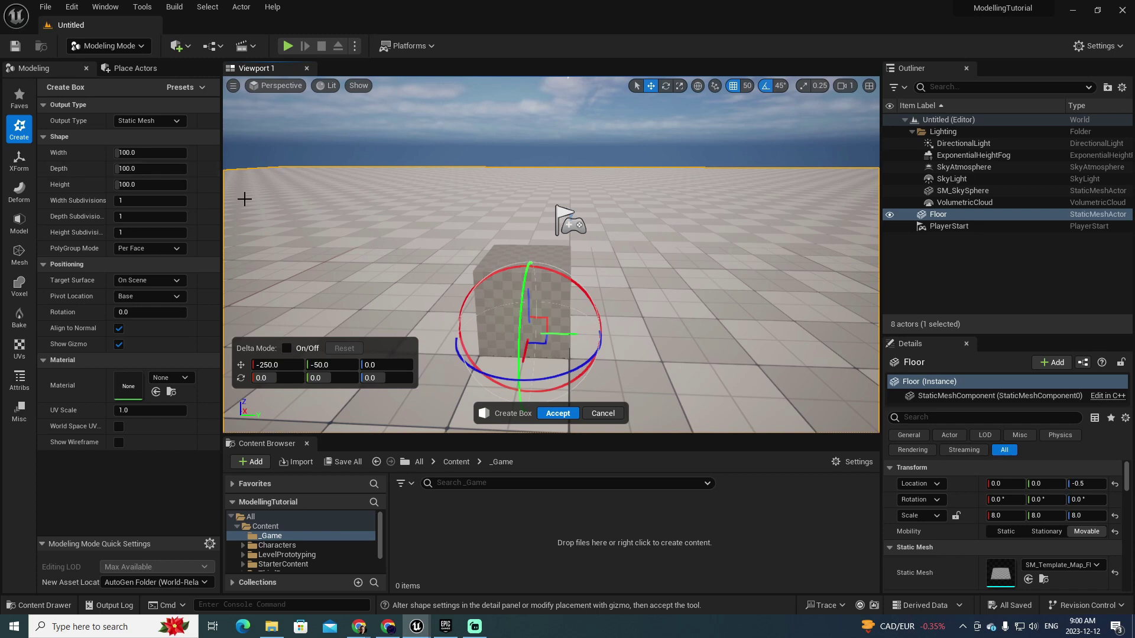
right_click_drag(550, 296, 549, 303)
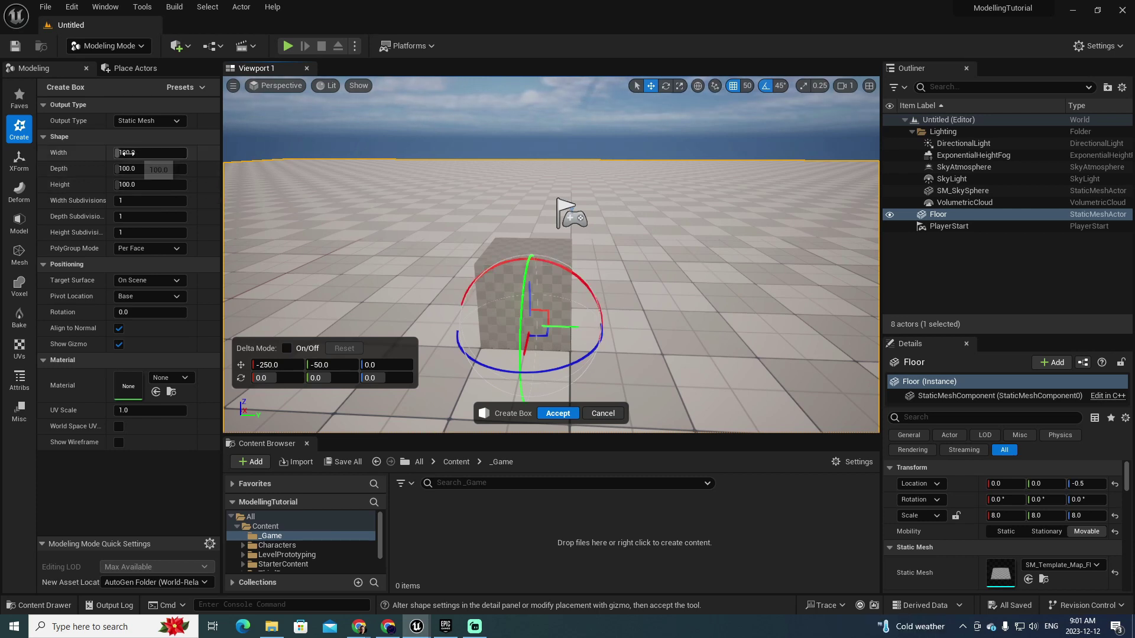
left_click(553, 414)
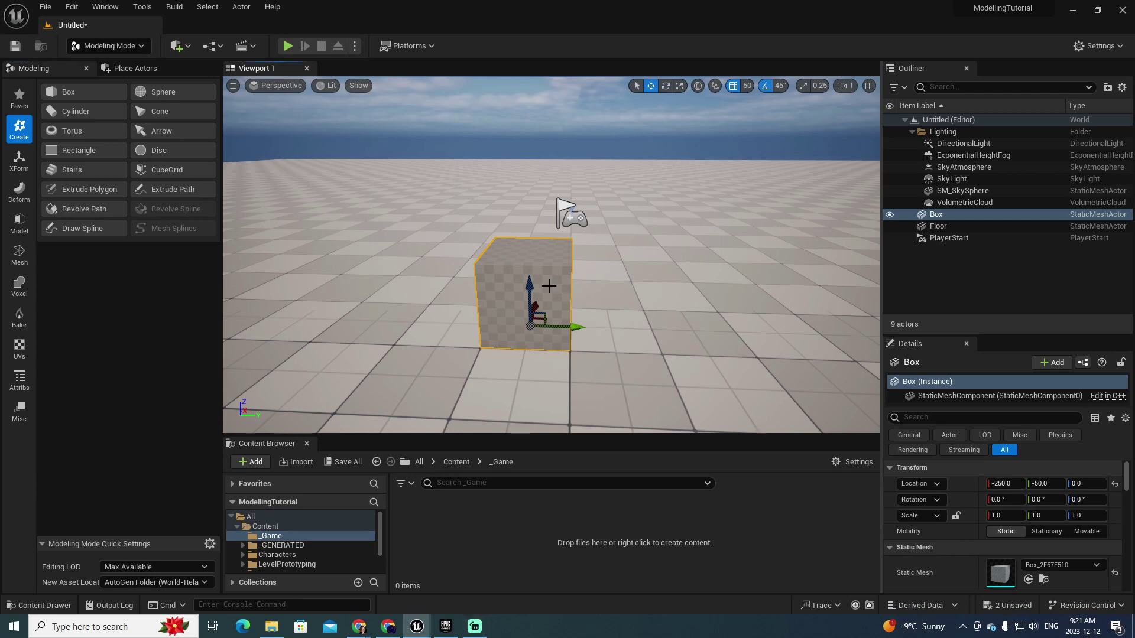
- Try scaling the box to 2.0 on all three axes, and undo the scale changes
left_click(1021, 515)
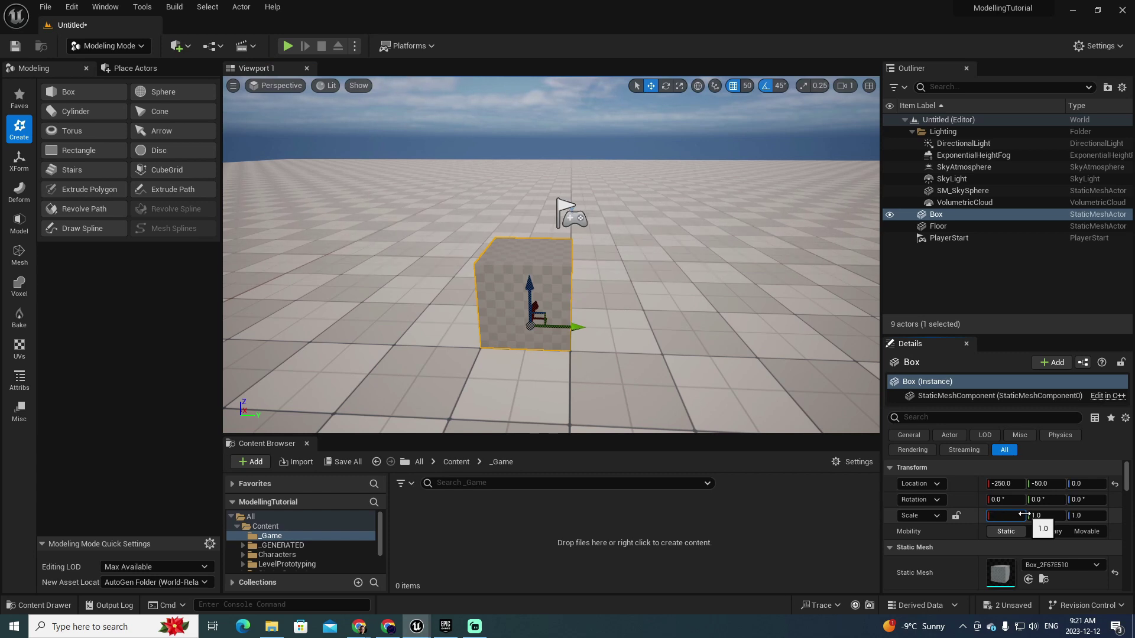
type("2")
key("Tab")
type("2")
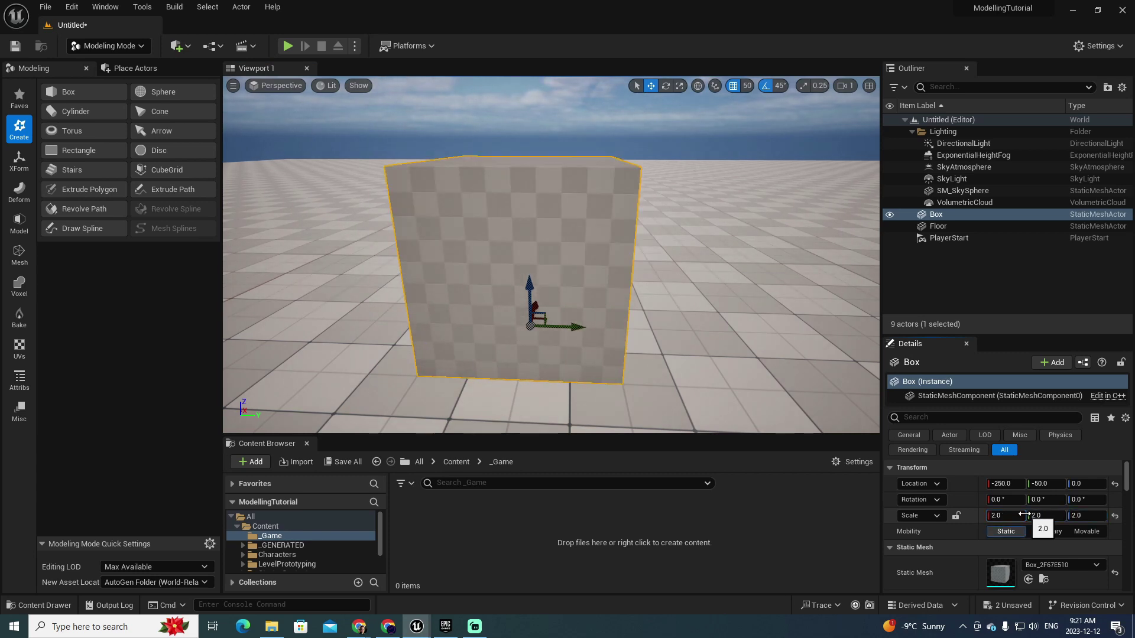
key("ctrl+z")
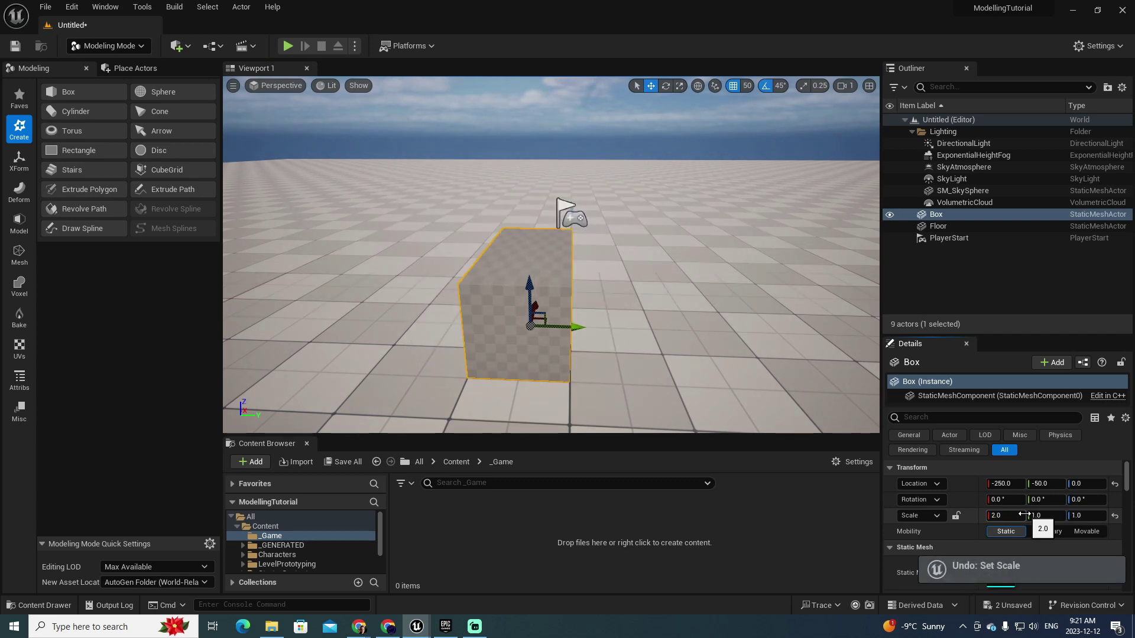
key("ctrl+z")
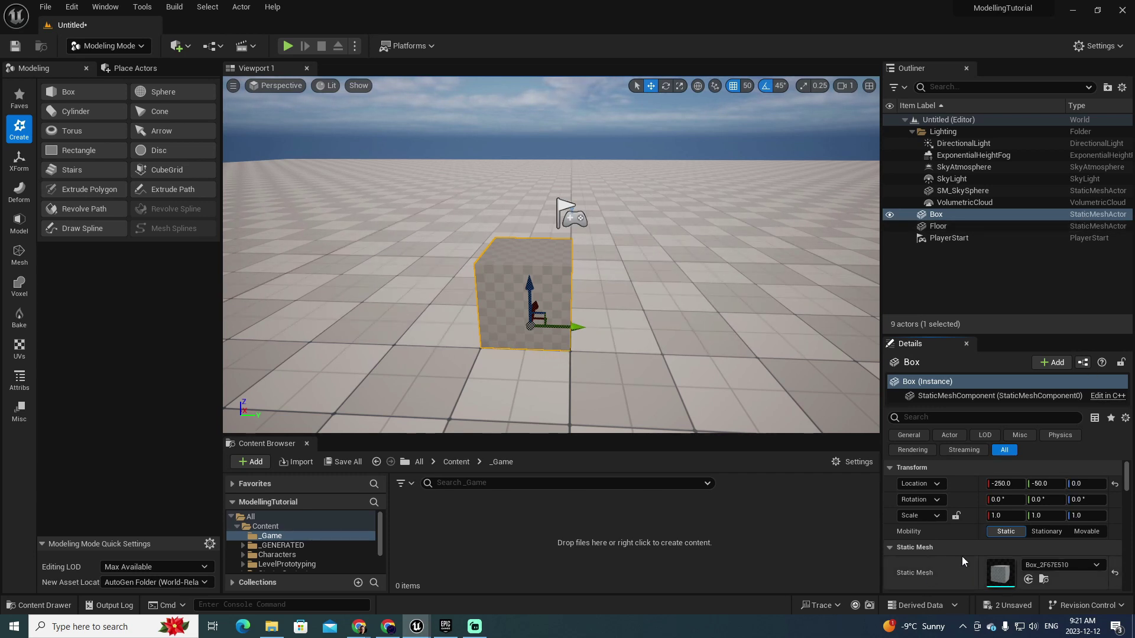
- Locate the box's generated static mesh asset in the project content and force-delete it
left_click(1044, 580)
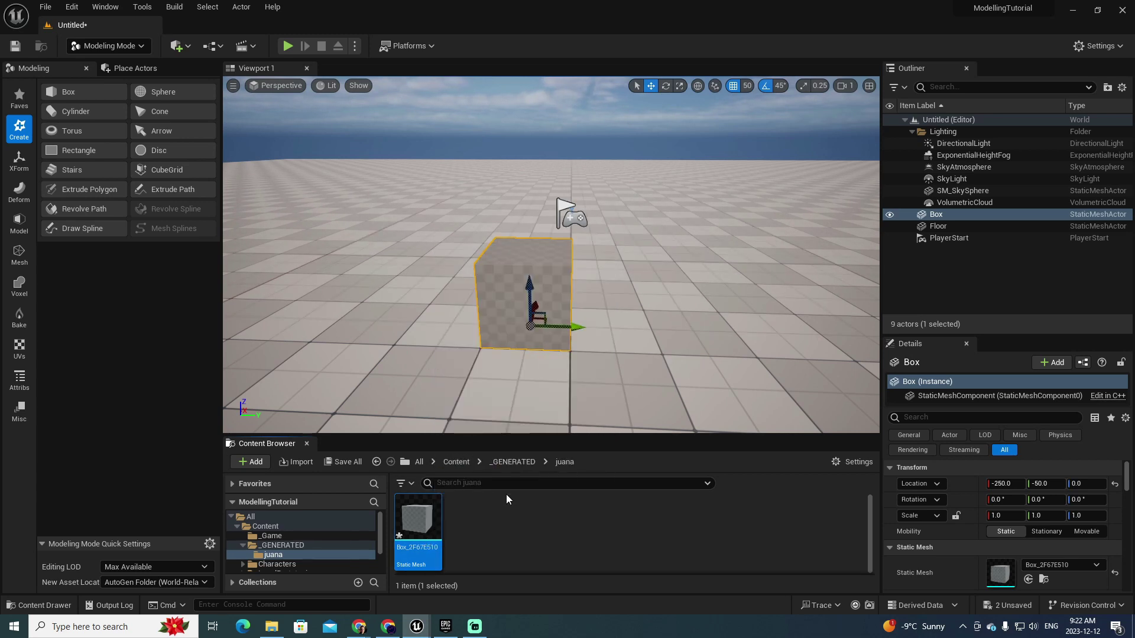
scroll(580, 281, "down", 2)
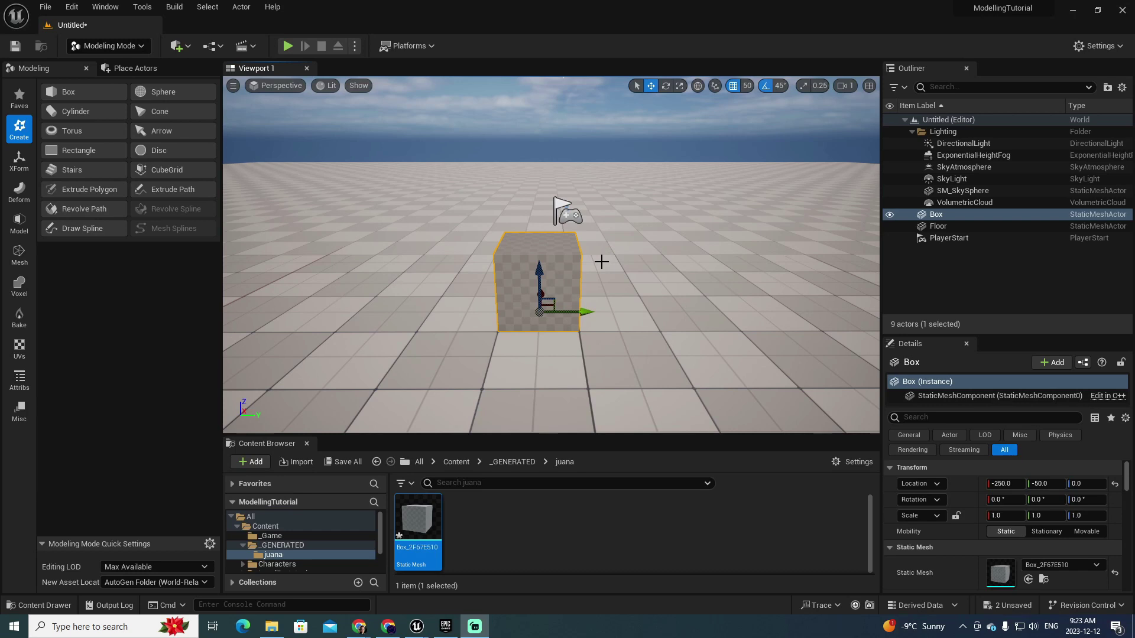
left_click(1044, 582)
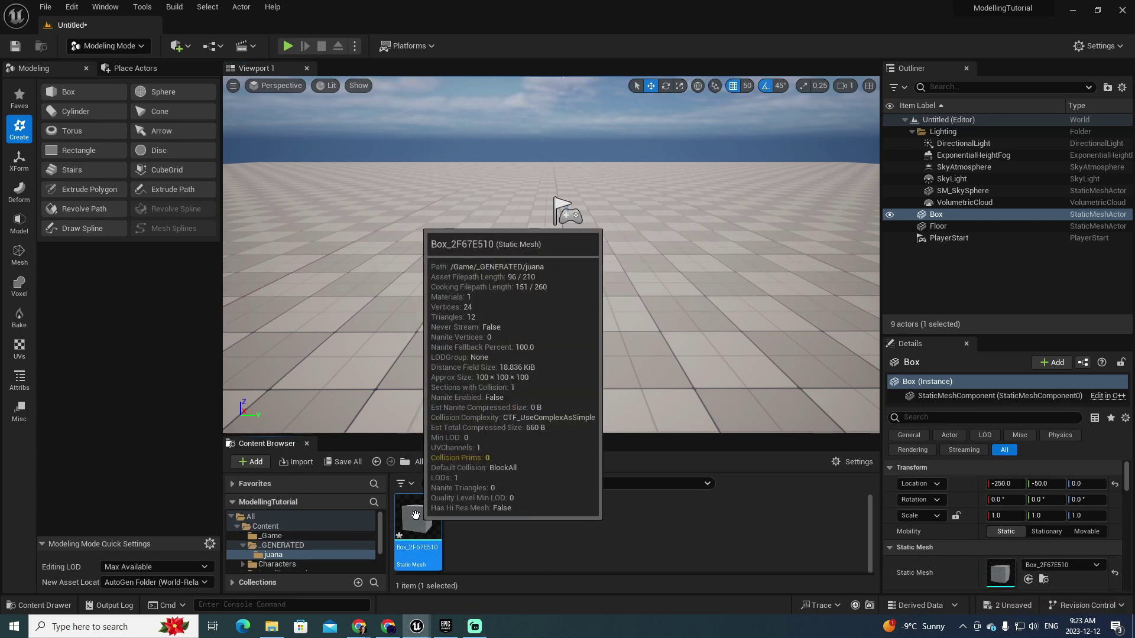
right_click(424, 535)
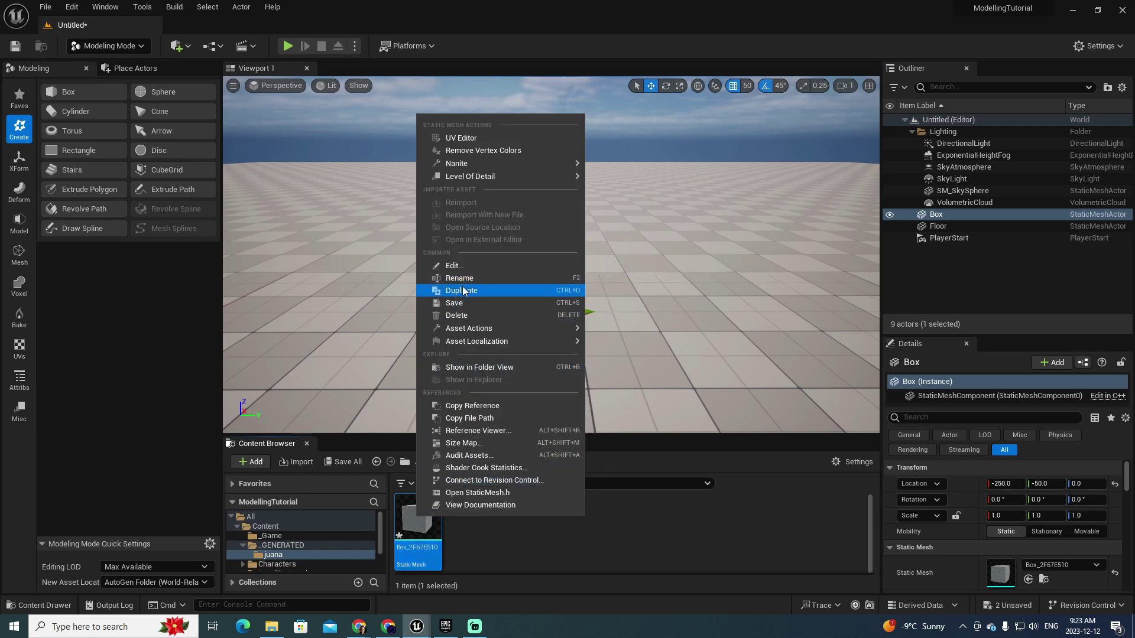
left_click(459, 316)
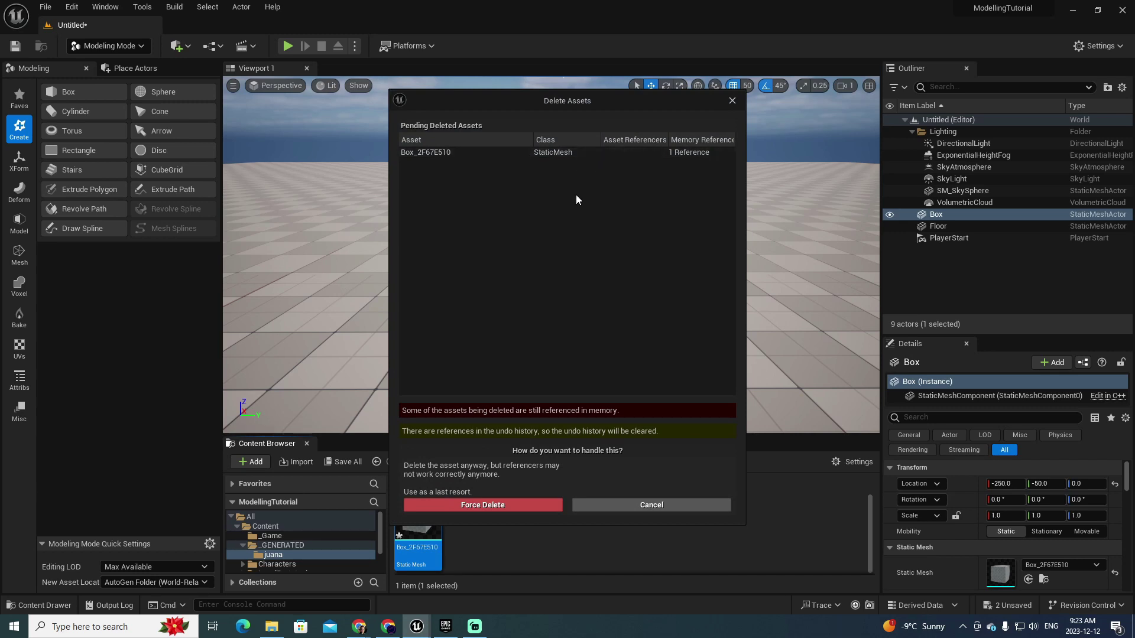
left_click(520, 506)
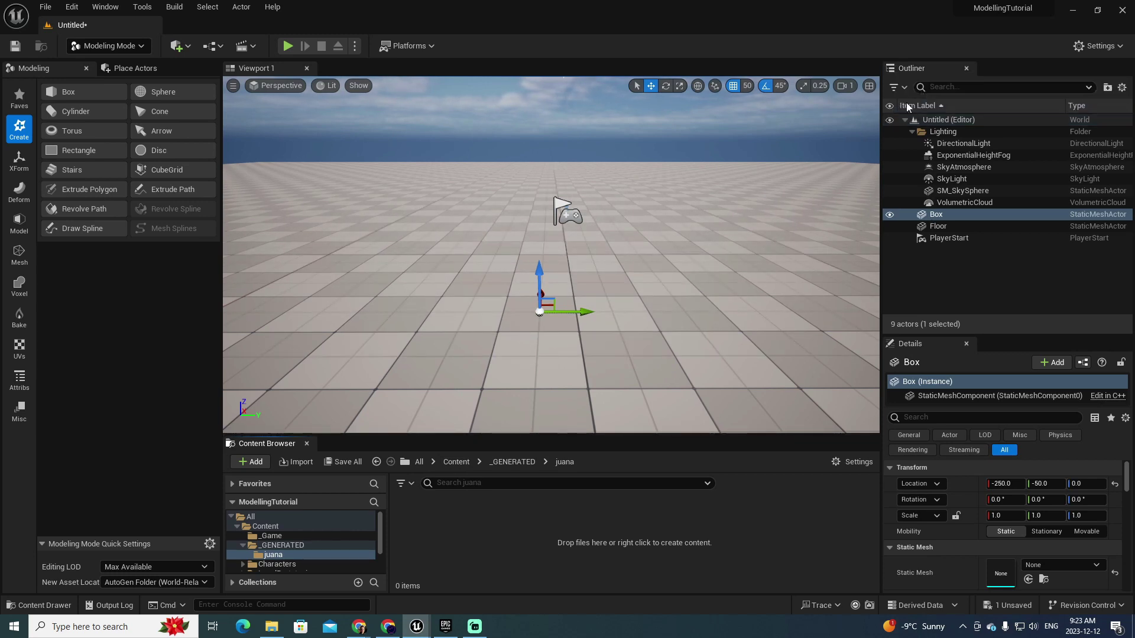
- Delete the leftover Box actor from the level
left_click(949, 215)
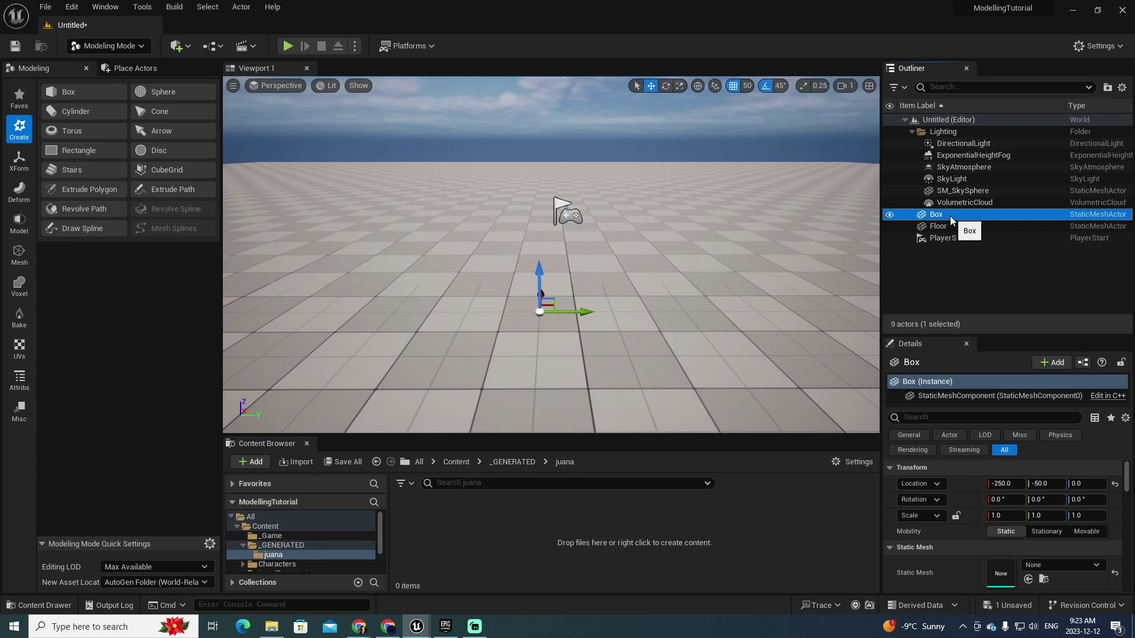
right_click(949, 215)
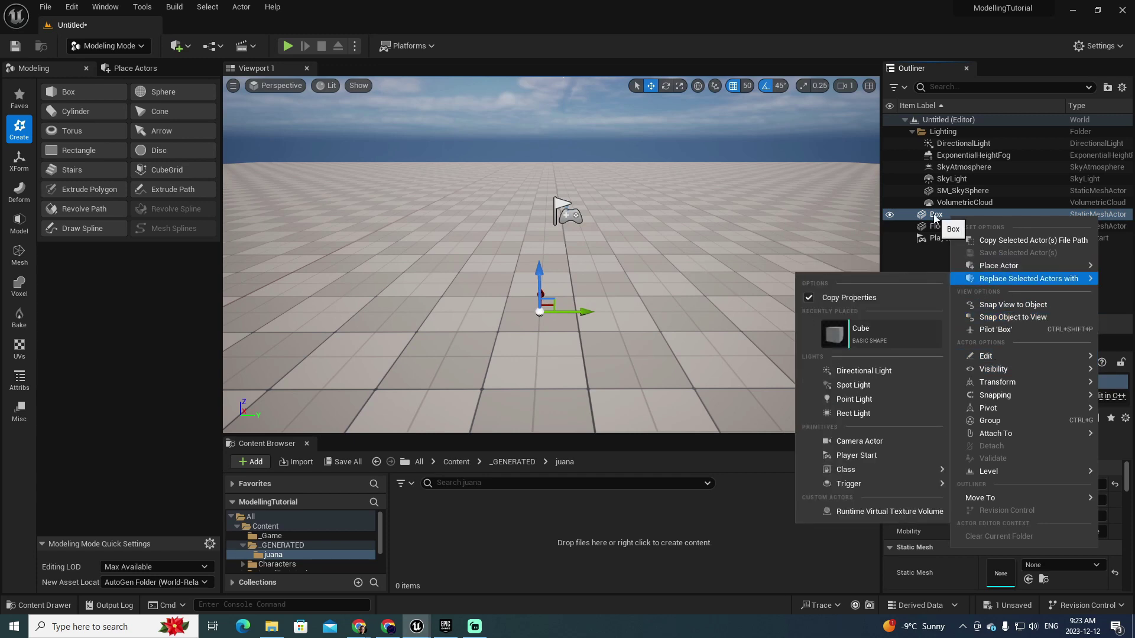
mouse_move(1009, 359)
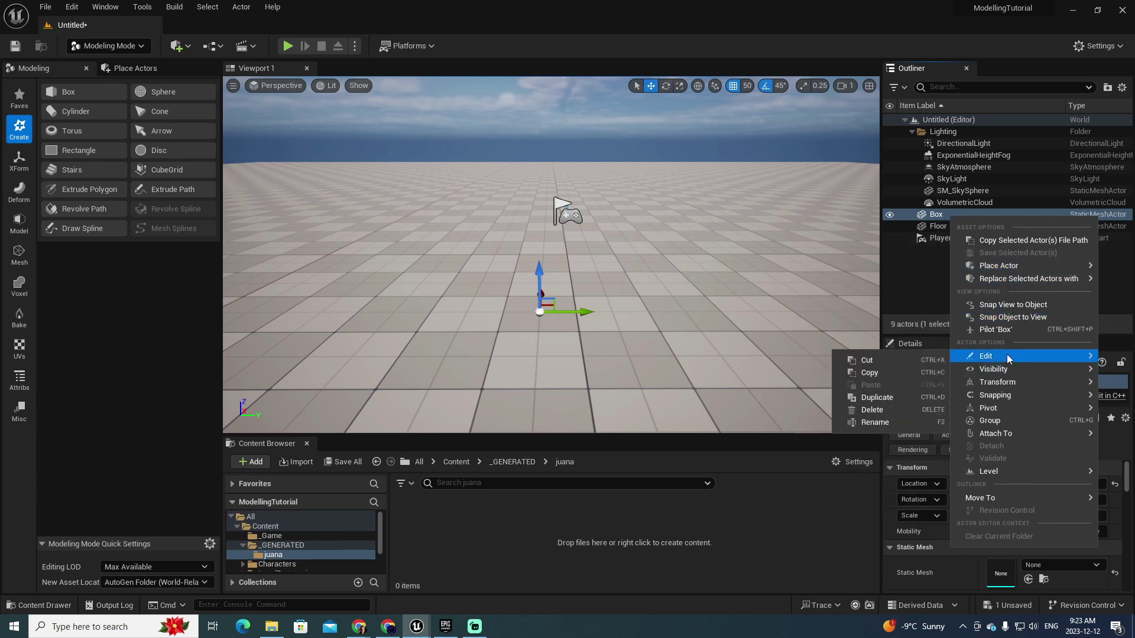
left_click(943, 218)
key("Delete")
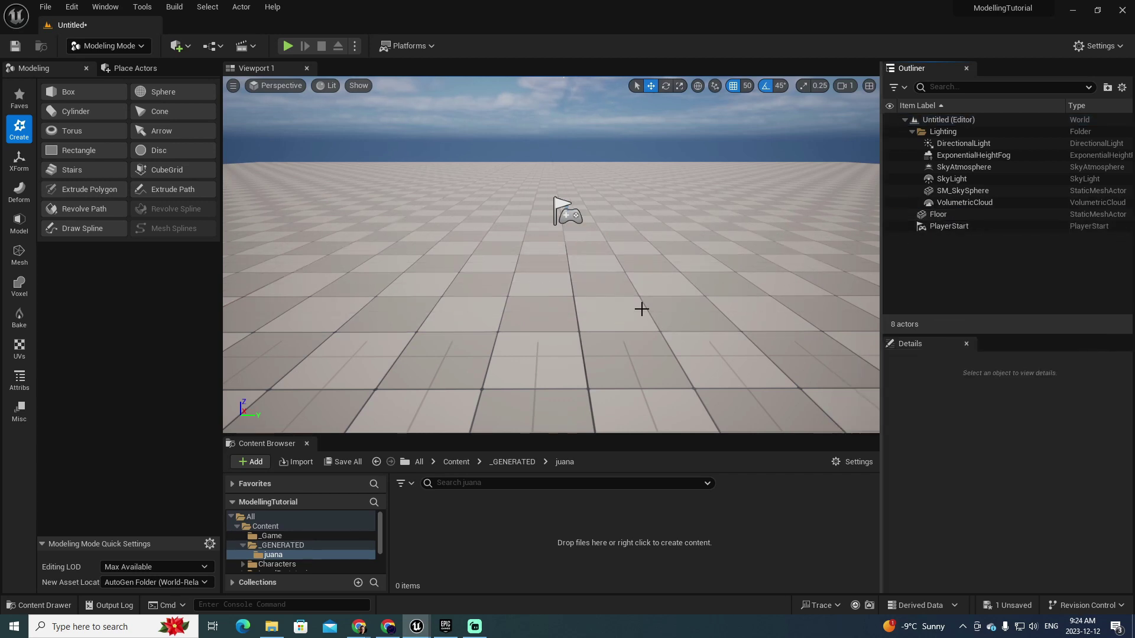
- Place a box at about X -250, Y -50, set its width to 200 and height to 400, and accept it as a static mesh
left_click(74, 90)
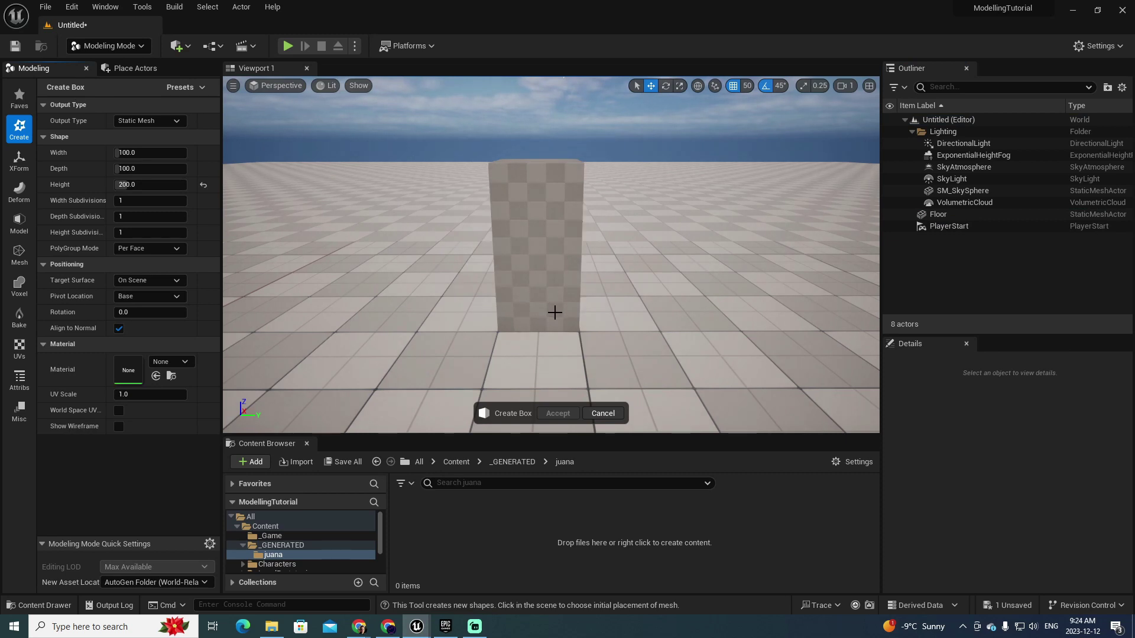
left_click(555, 312)
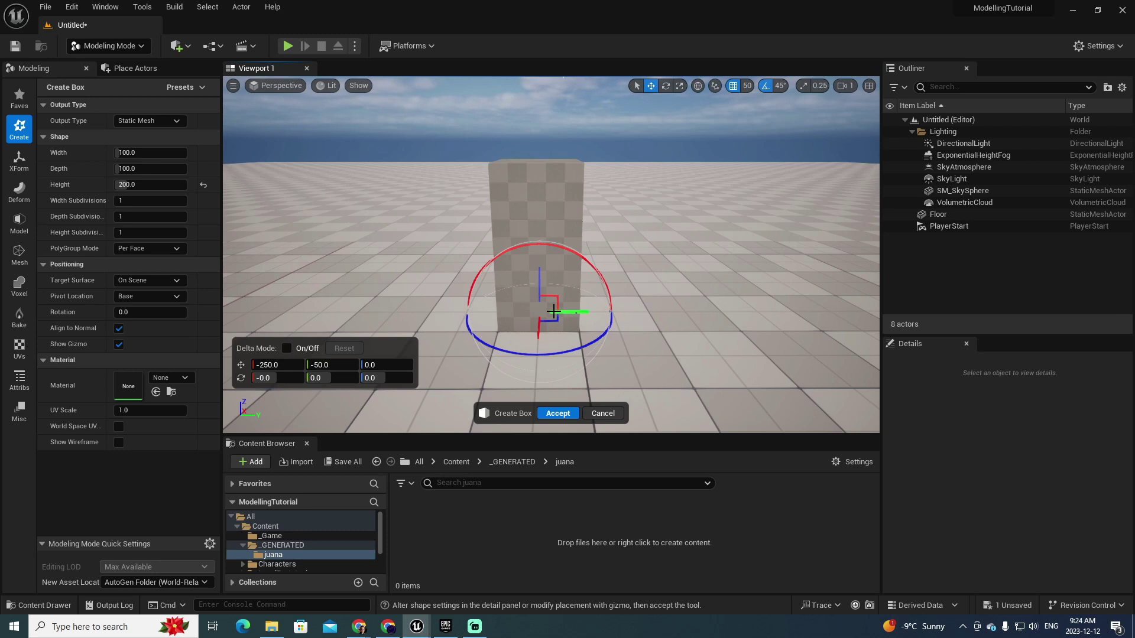
left_click(150, 154)
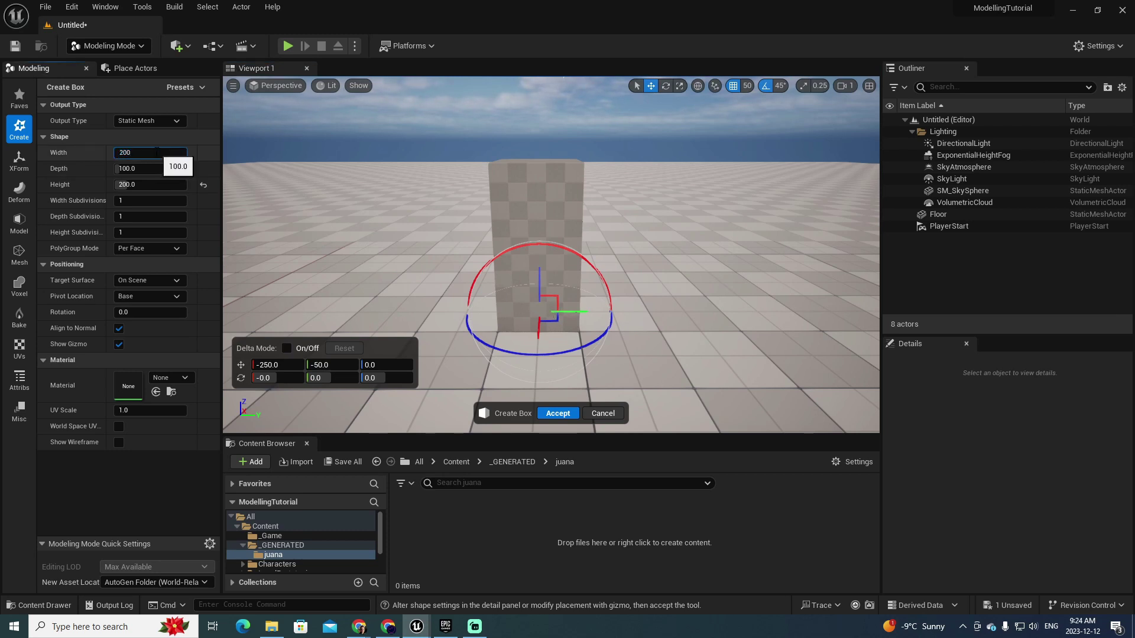
type("200")
key("Tab")
left_click(149, 184)
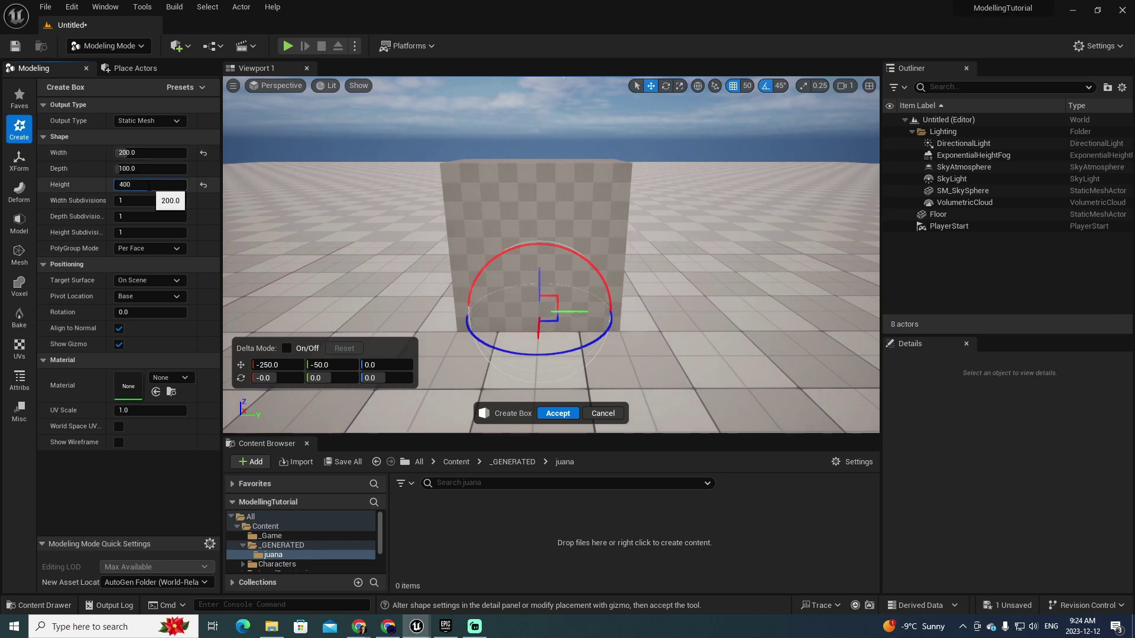
key("Return")
right_click_drag(471, 233, 517, 234)
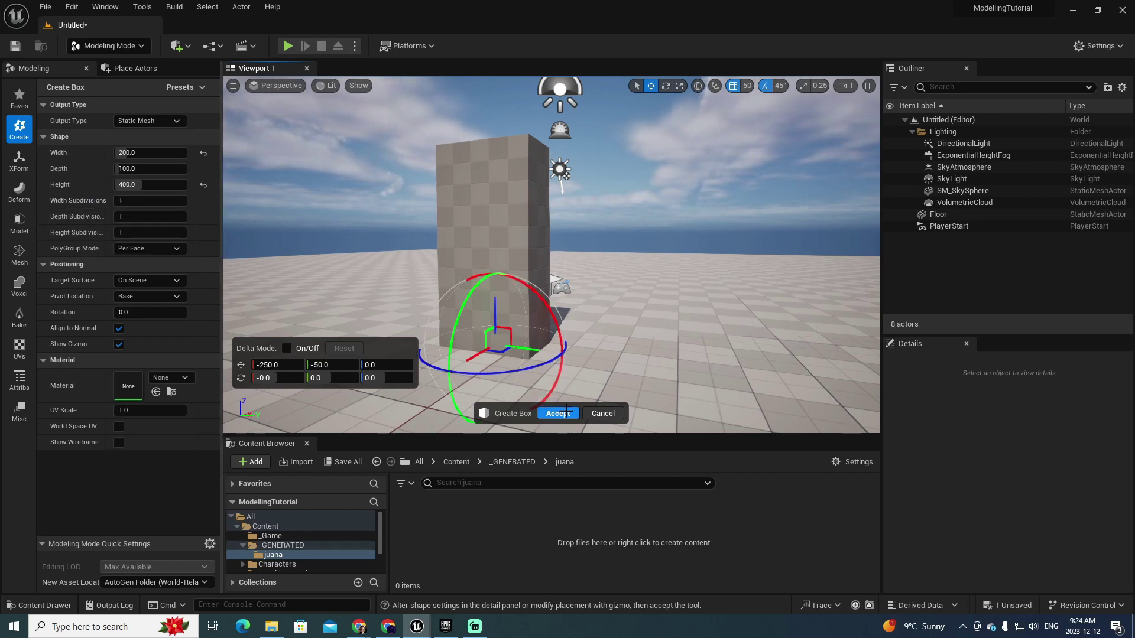
left_click(558, 414)
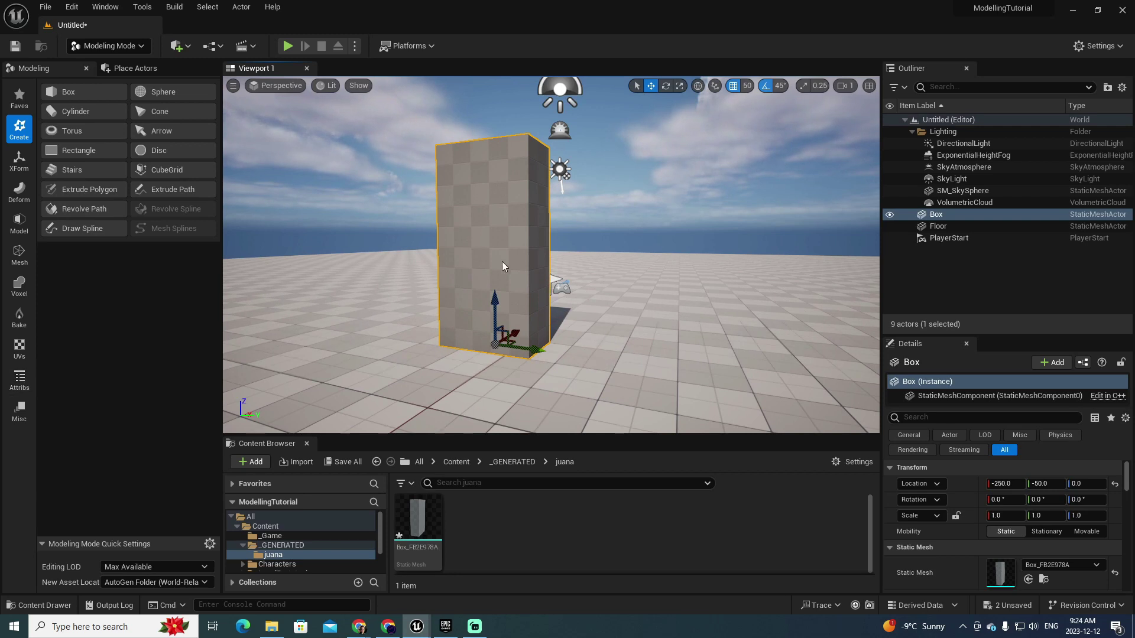
- Examine the new box's triangle wireframe from several sides with the mesh Inspect tool, and complete the inspection
key("Escape")
left_click(504, 205)
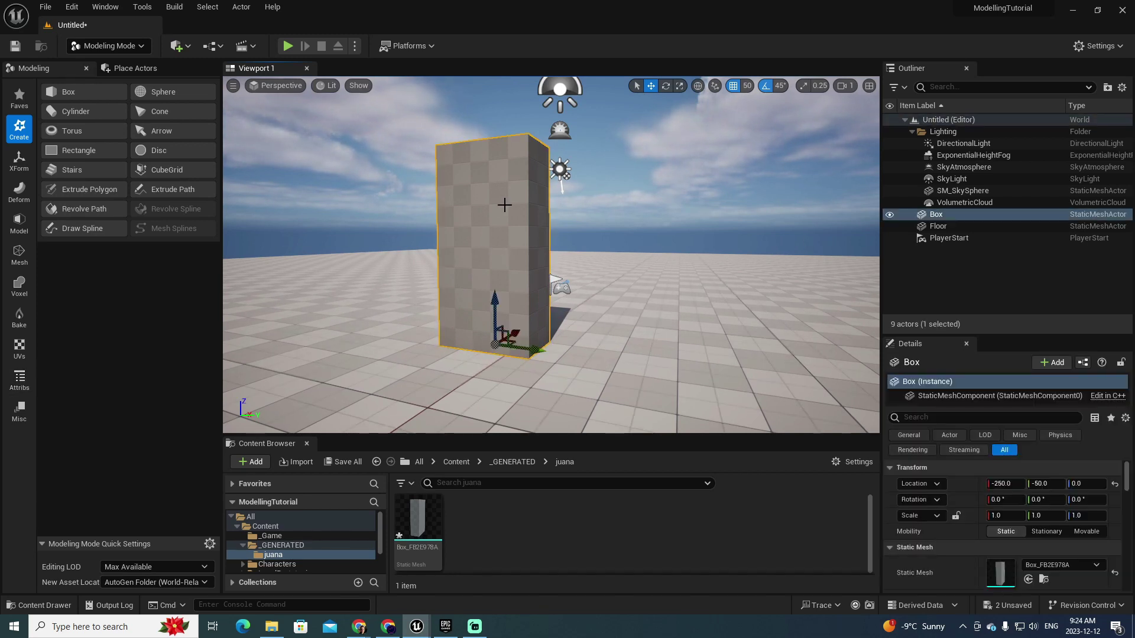
left_click(22, 383)
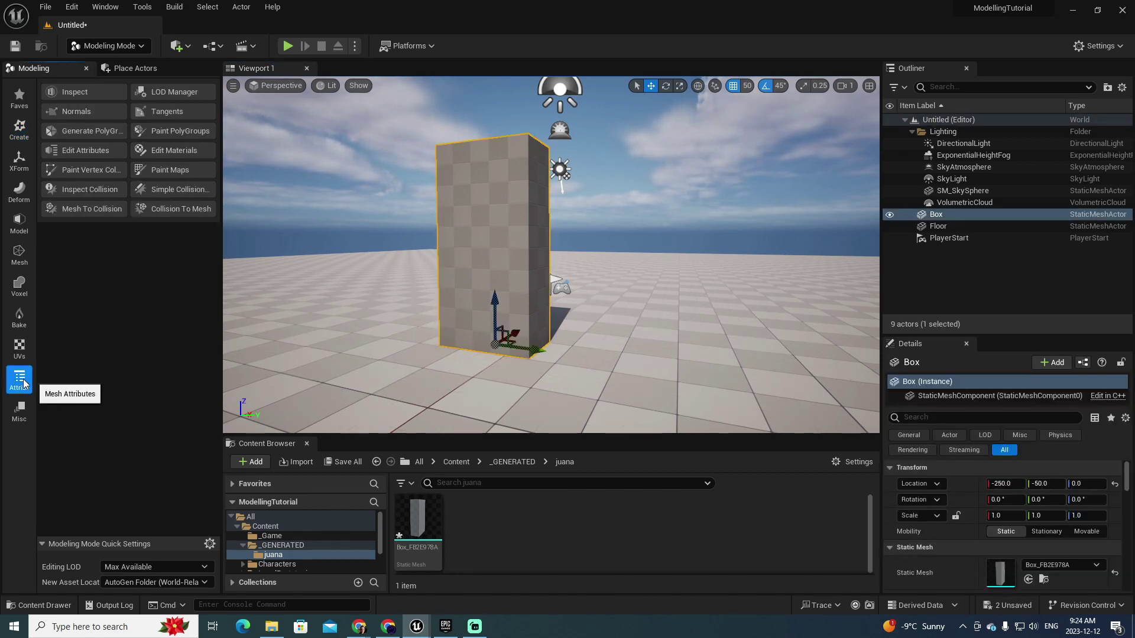
left_click(82, 93)
right_click_drag(502, 251, 488, 316)
key("w")
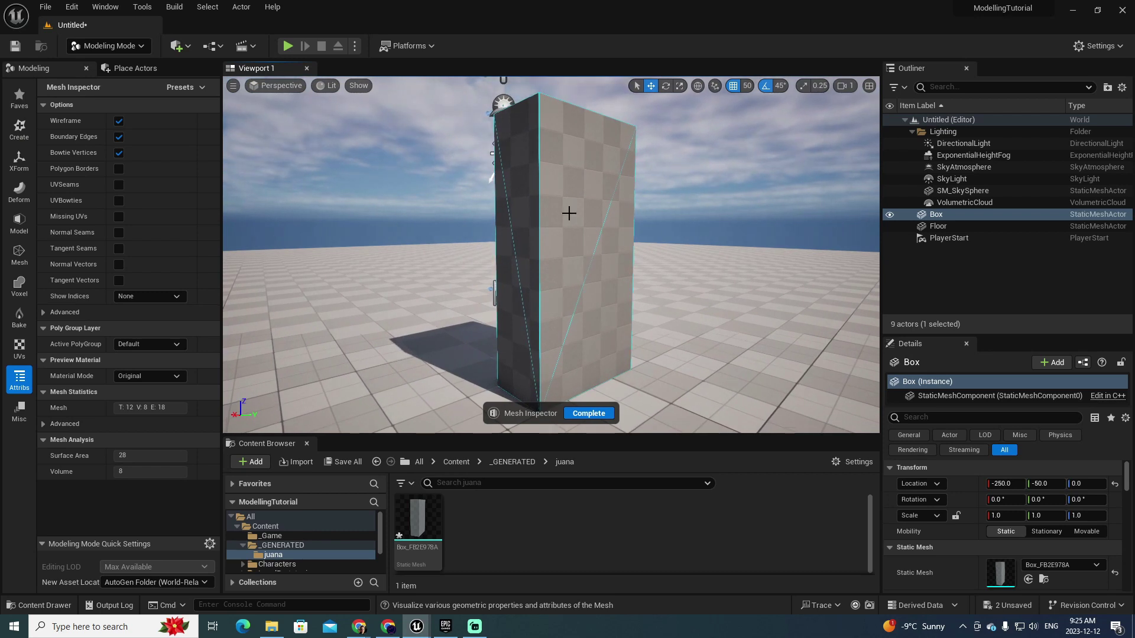
left_click_drag(593, 277, 904, 290, "alt")
mouse_move(593, 278)
right_mouse_down()
mouse_move(620, 278)
mouse_move(593, 277)
right_mouse_up()
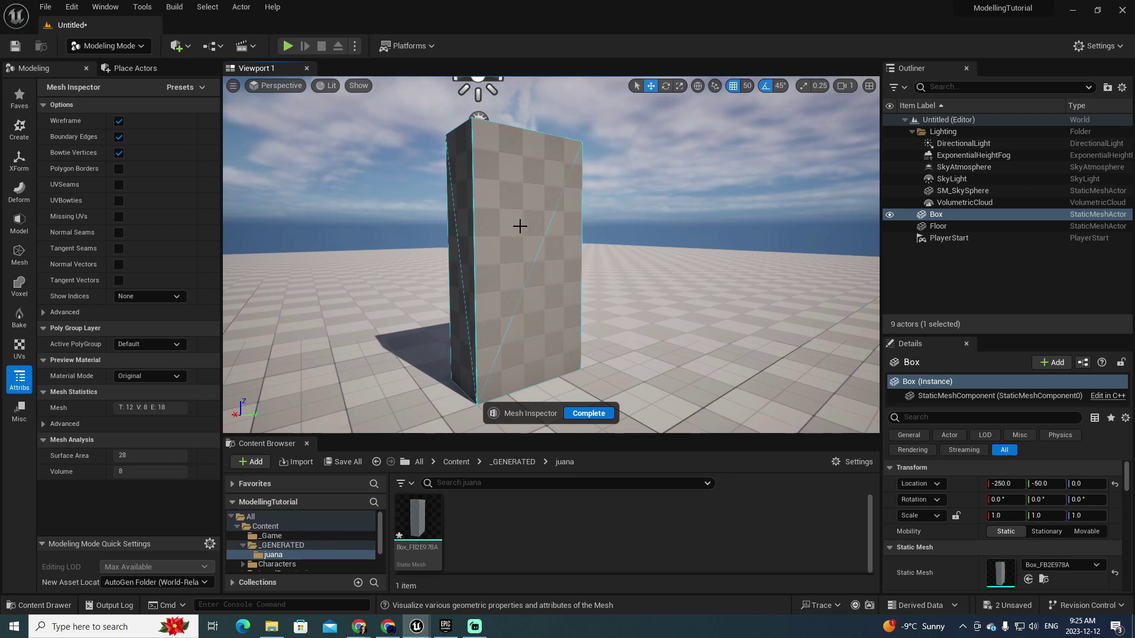
right_click_drag(550, 255, 526, 257)
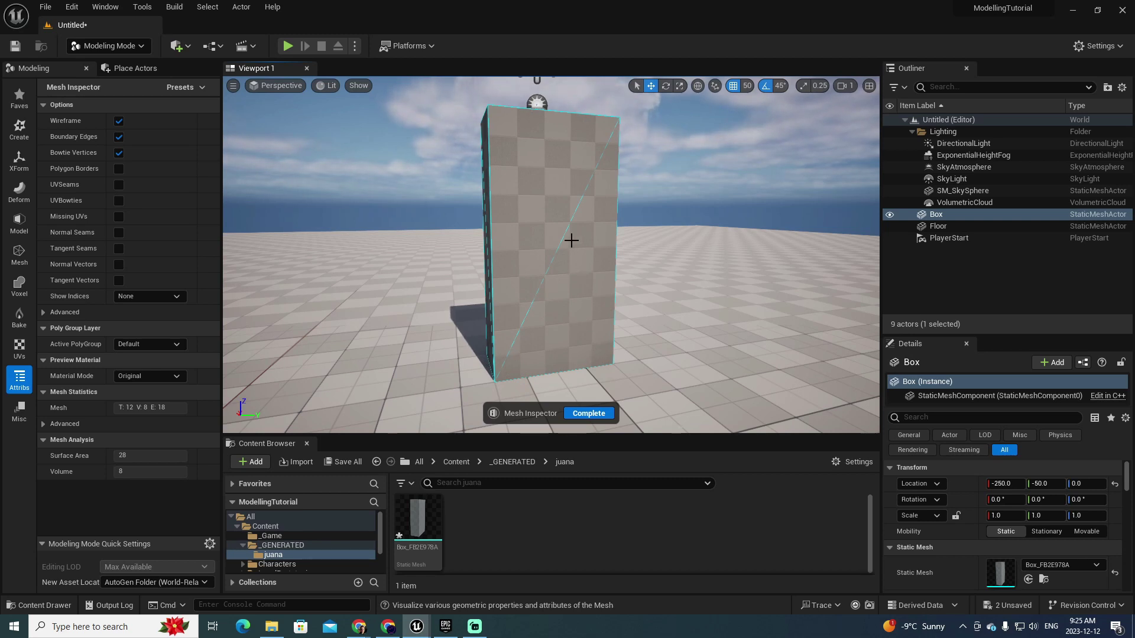
right_click_drag(526, 256, 585, 310)
left_click(587, 415)
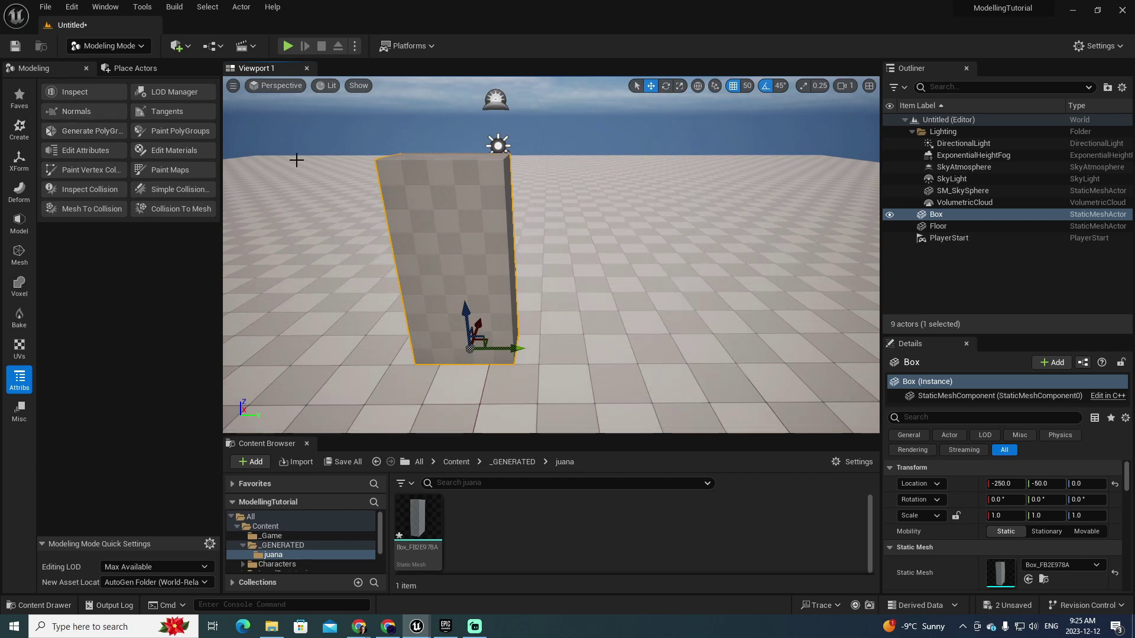
- Place a second box with the same dimensions on the floor beside the first, at about X -250, Y 250
left_click(18, 127)
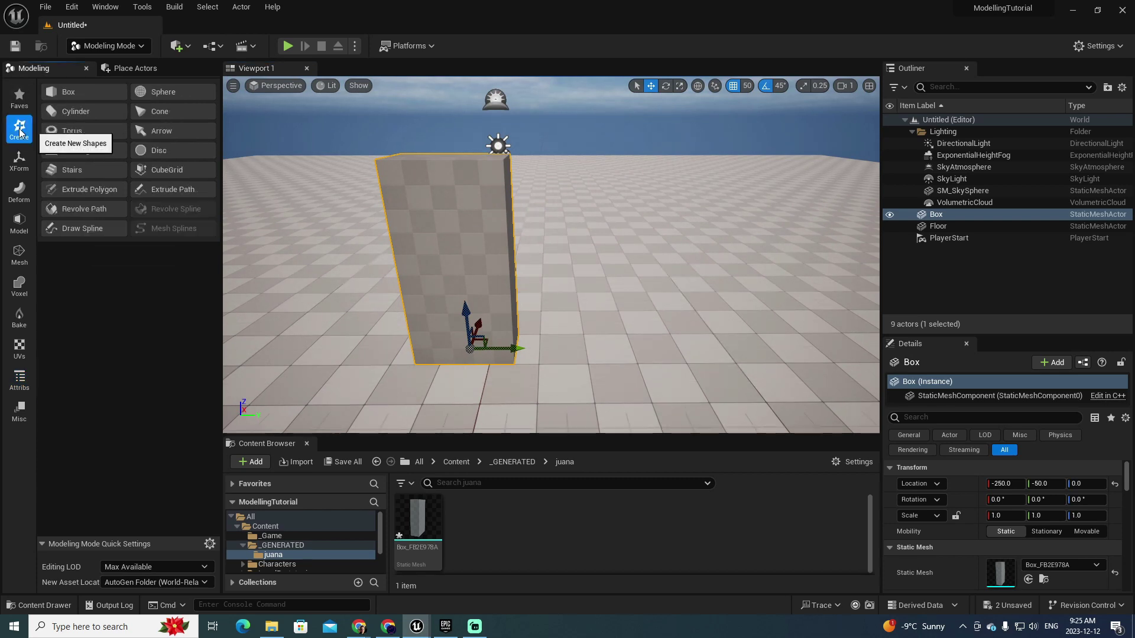
left_click(76, 89)
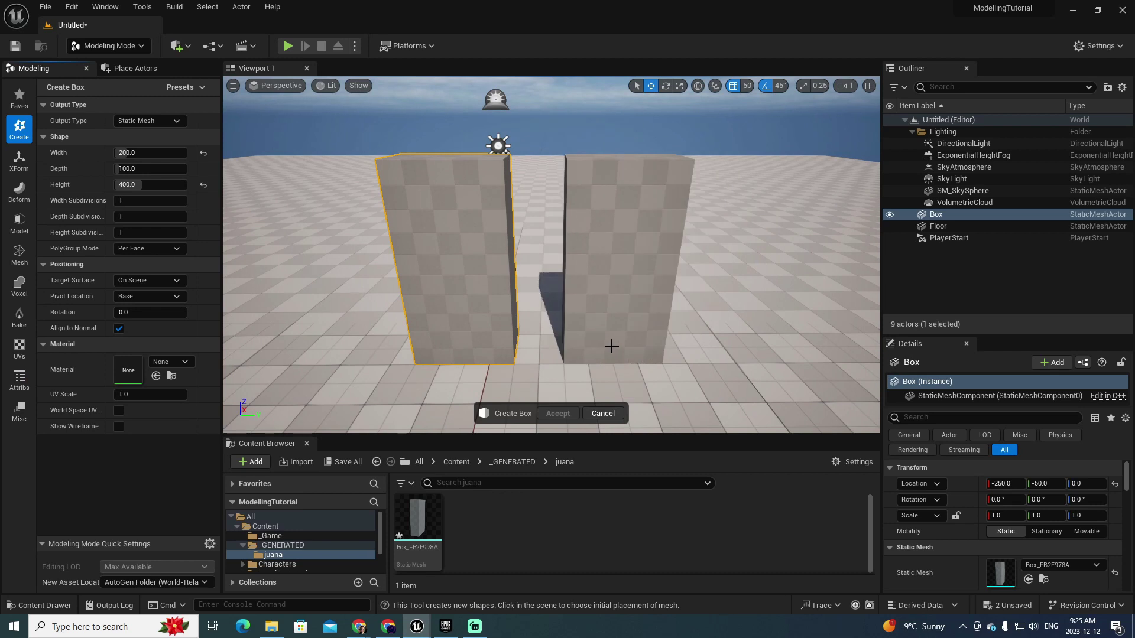
left_click(611, 346)
right_click_drag(611, 345, 674, 343)
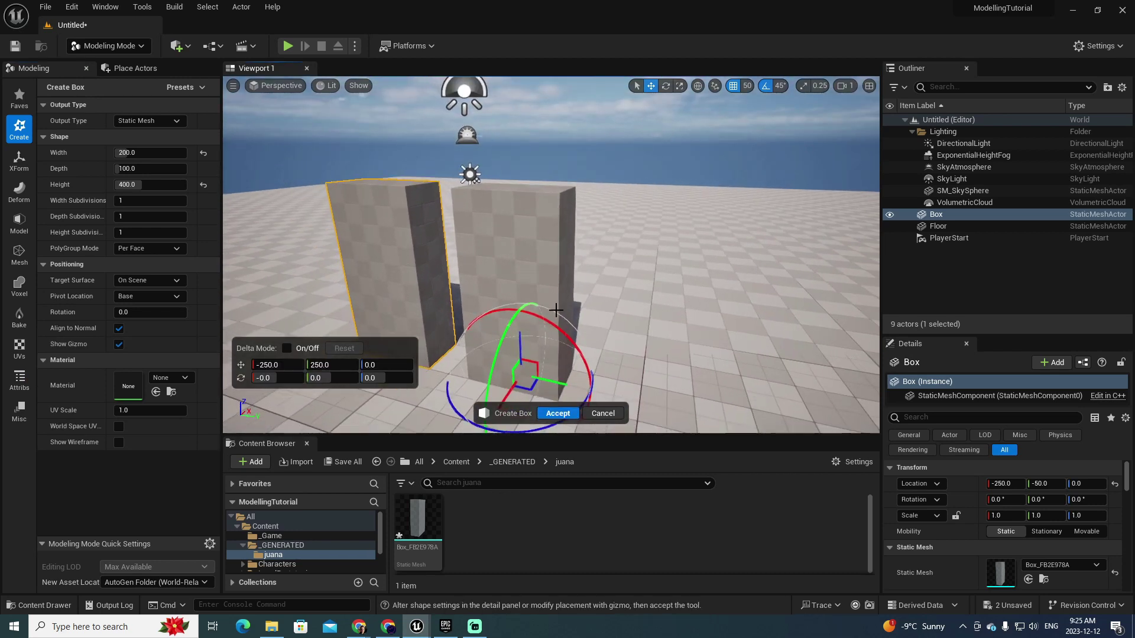
- Set the second box's width, depth and height subdivisions to 4 and accept it as a static mesh
left_click(135, 201)
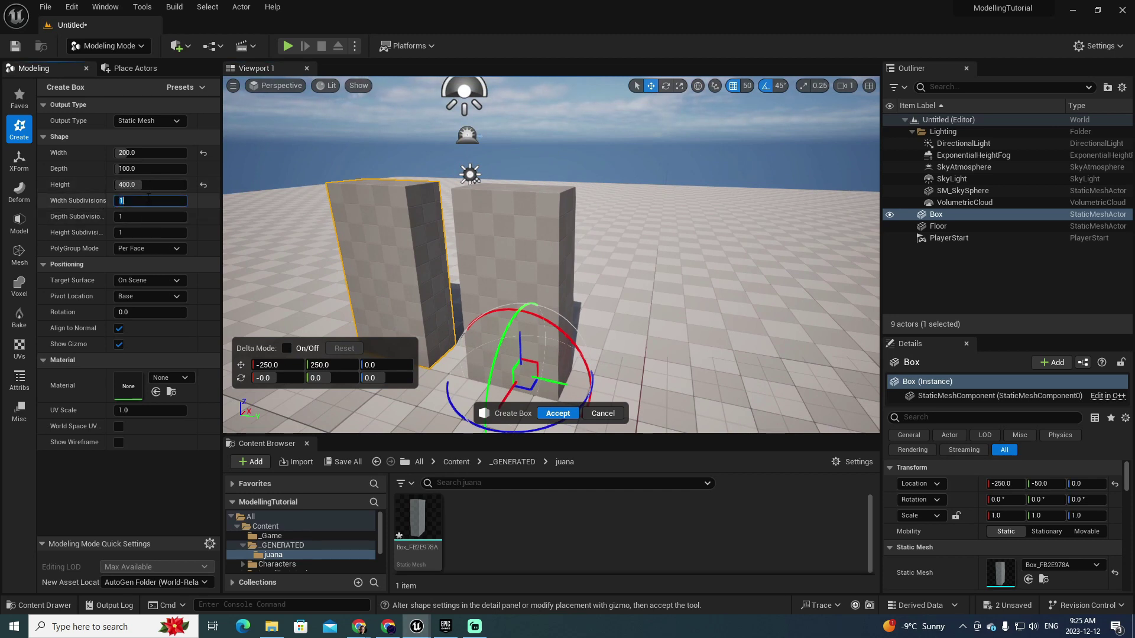
type("4")
key("Tab")
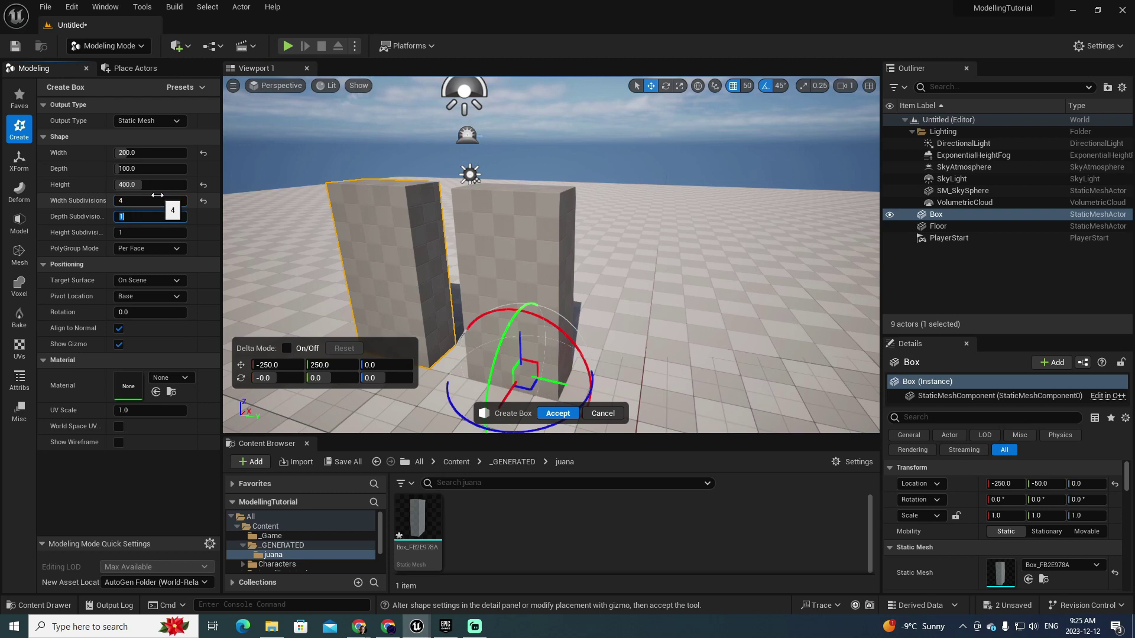
type("4")
key("Tab")
key("Tab")
left_click(562, 413)
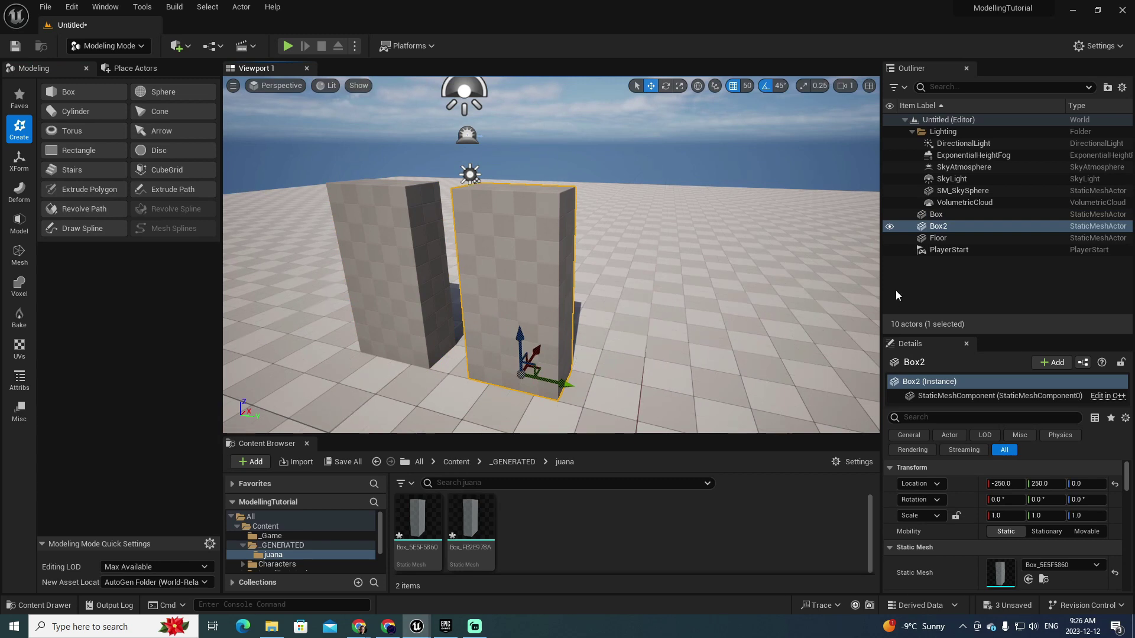
- Compare the two boxes and examine the subdivided box's wireframe and mesh statistics with the mesh Inspect tool
left_click(955, 214)
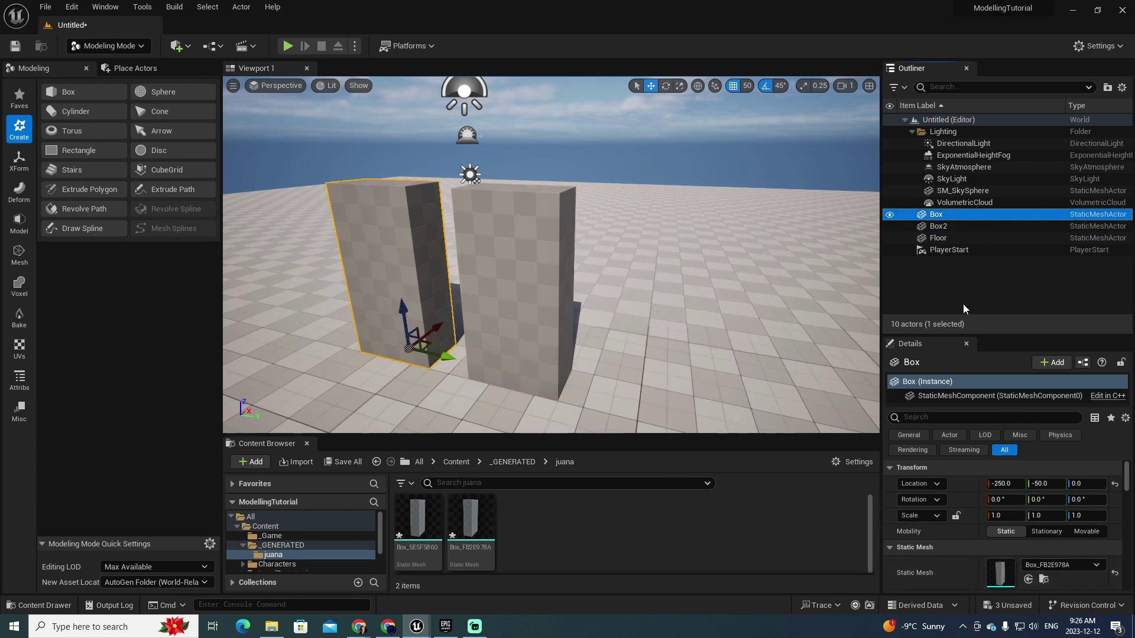
left_click(963, 223)
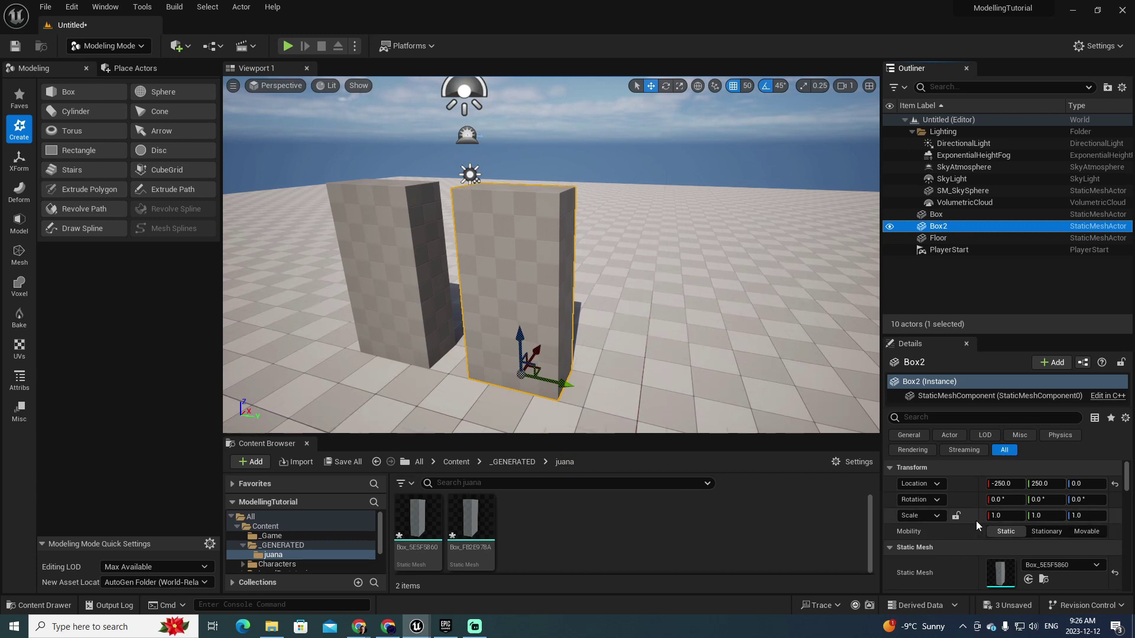
right_click_drag(609, 358, 580, 285)
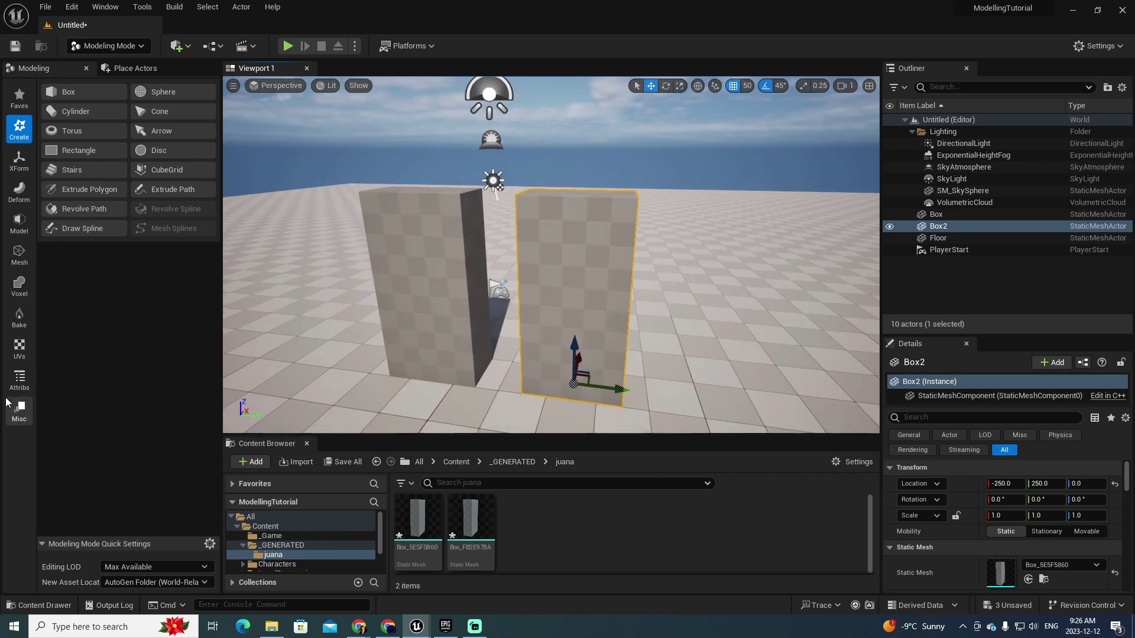
left_click(19, 380)
left_click(85, 93)
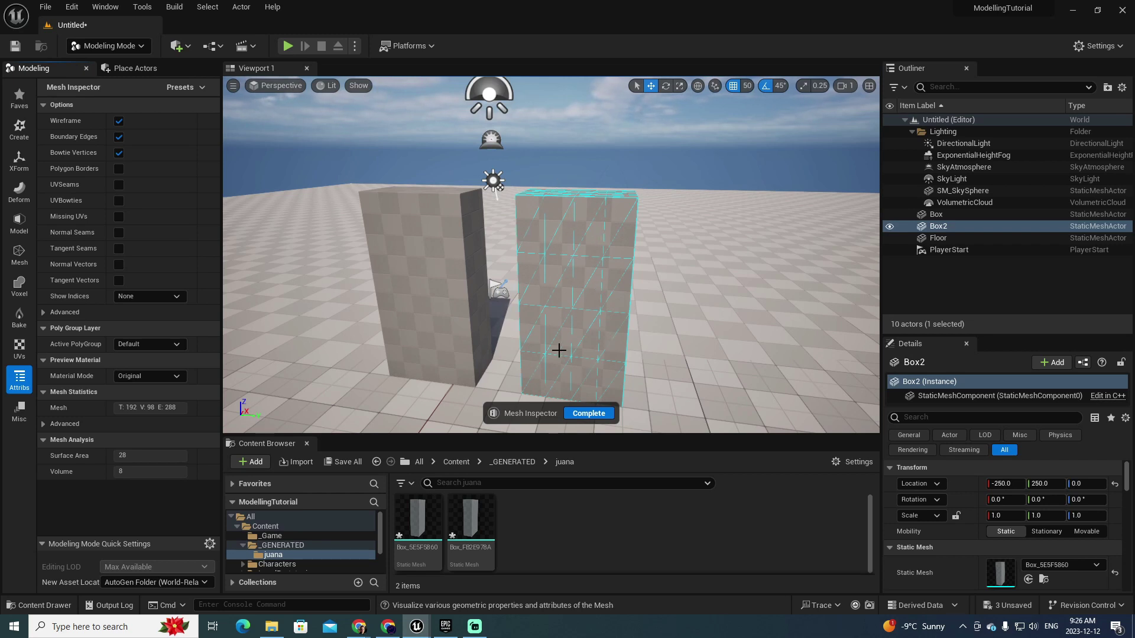
right_click_drag(595, 300, 467, 298)
key("d")
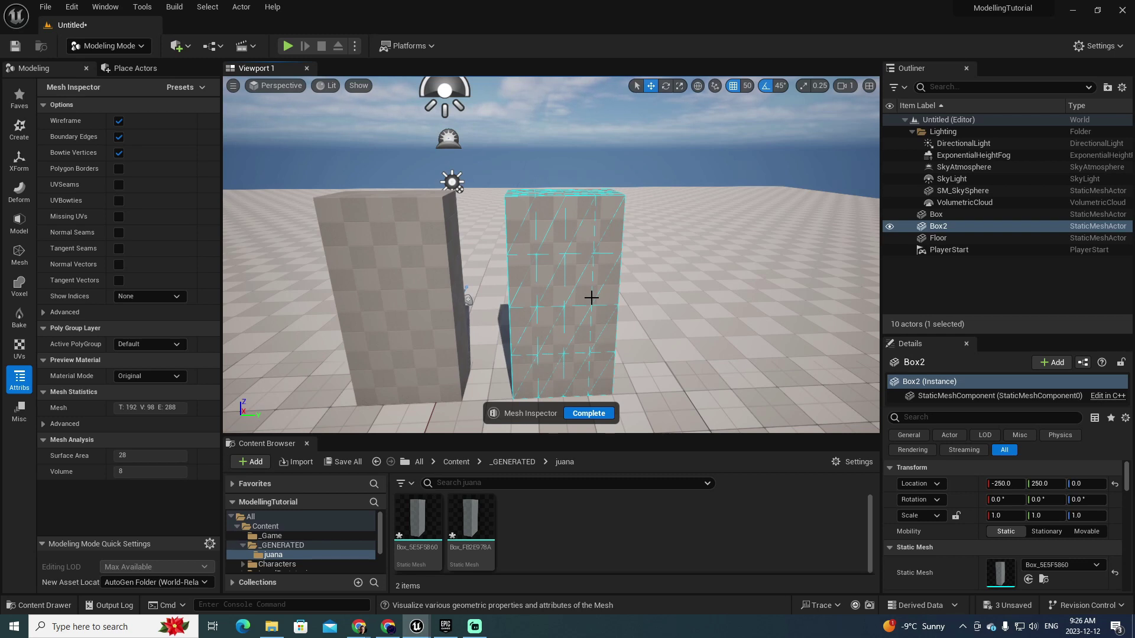
right_click_drag(649, 304, 646, 301)
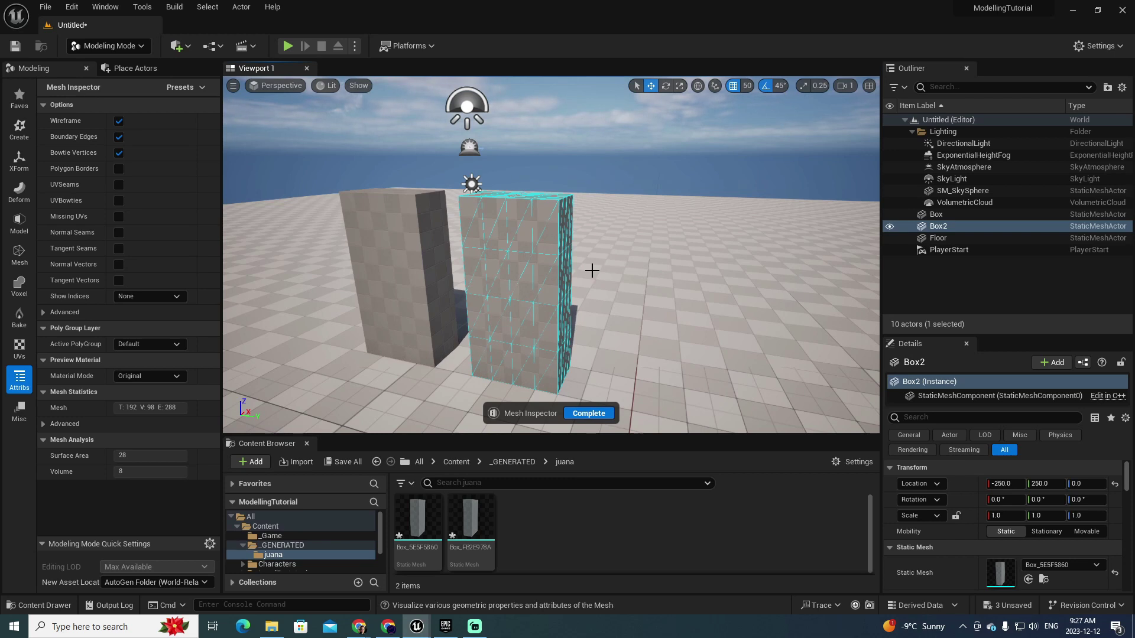
left_click(589, 413)
- Place a third box with the same dimensions on the floor next to the second, at about X -250, Y 550
mouse_move(626, 355)
right_mouse_down()
mouse_move(595, 360)
mouse_move(620, 358)
right_mouse_up()
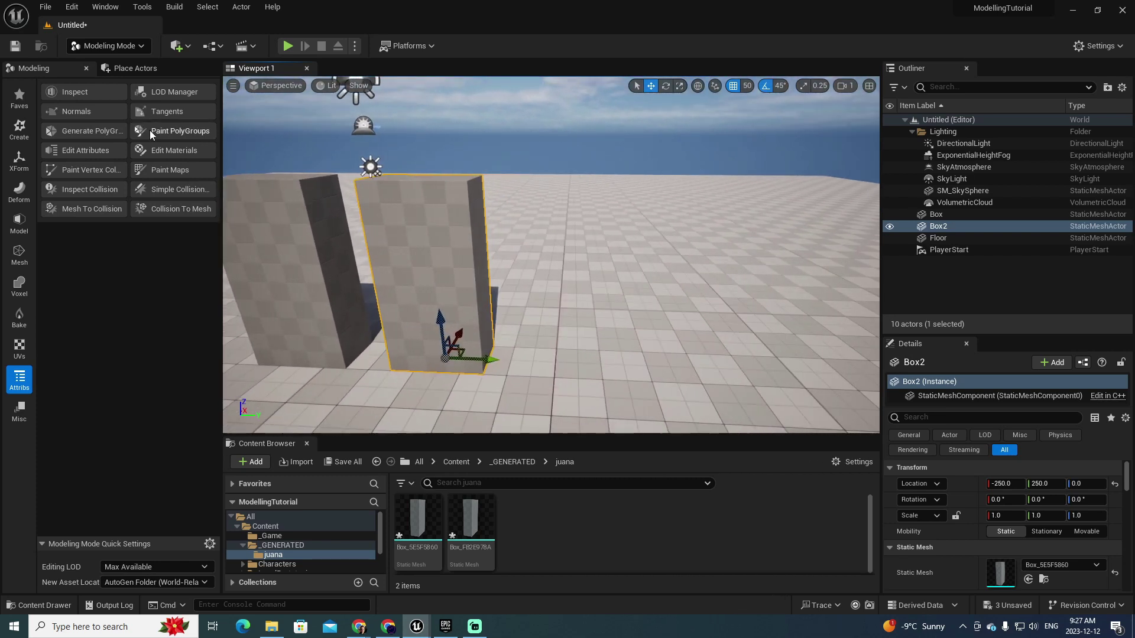
left_click(19, 128)
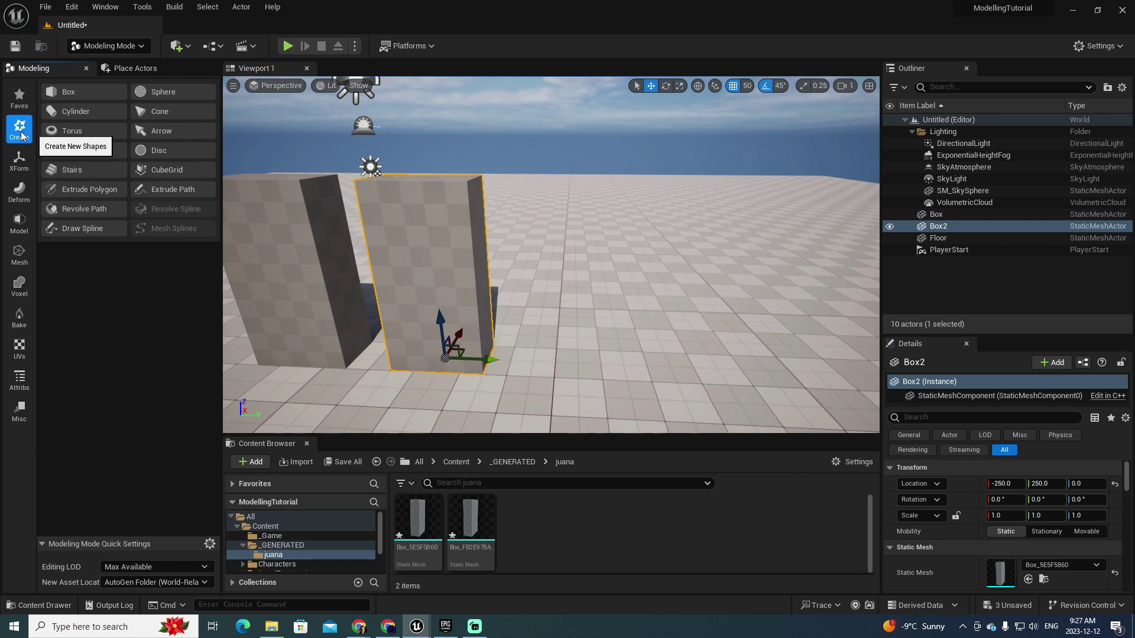
left_click(69, 94)
left_click(585, 366)
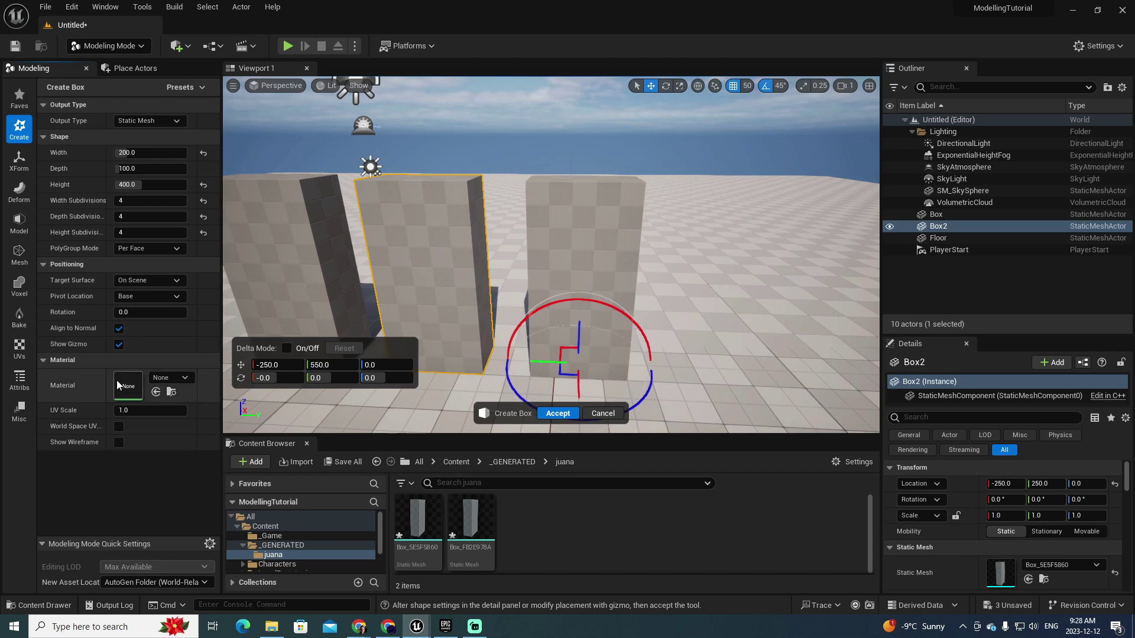
- Try hiding the third box's placement gizmo, and show it again
left_click(119, 345)
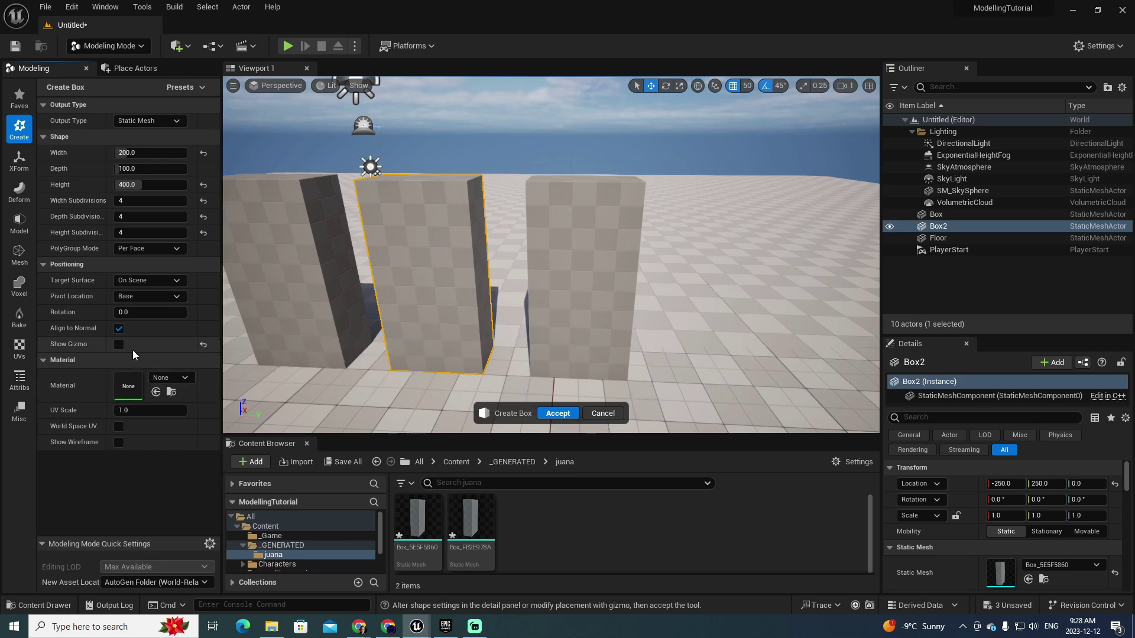
left_click(116, 346)
right_click_drag(591, 266, 567, 257)
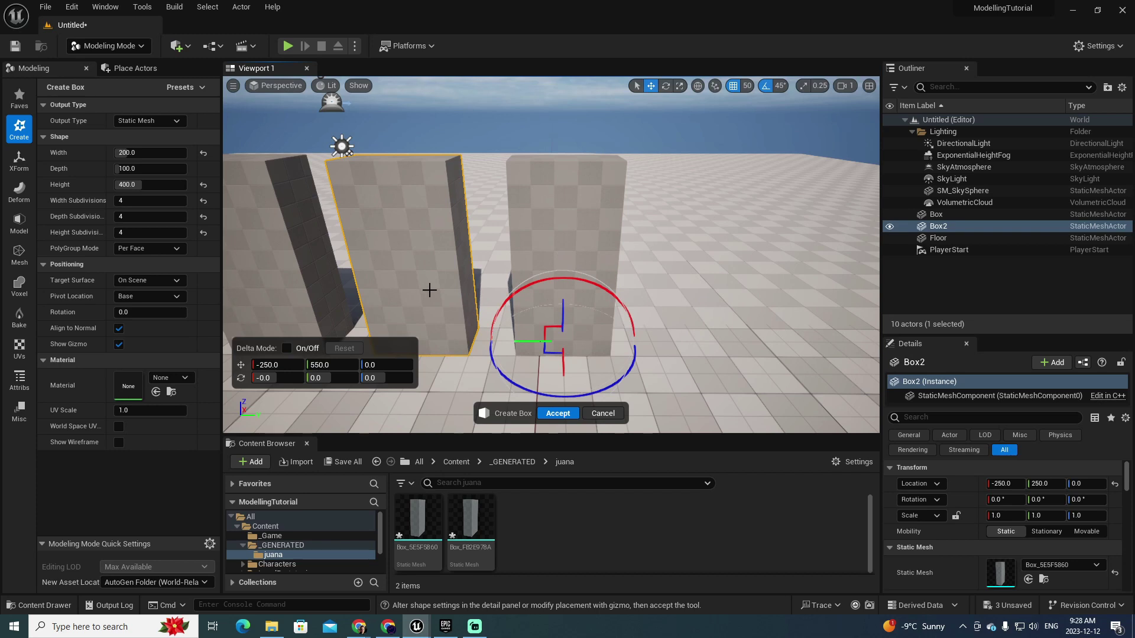
- Turn on the wireframe display for the third box's preview
left_click(119, 443)
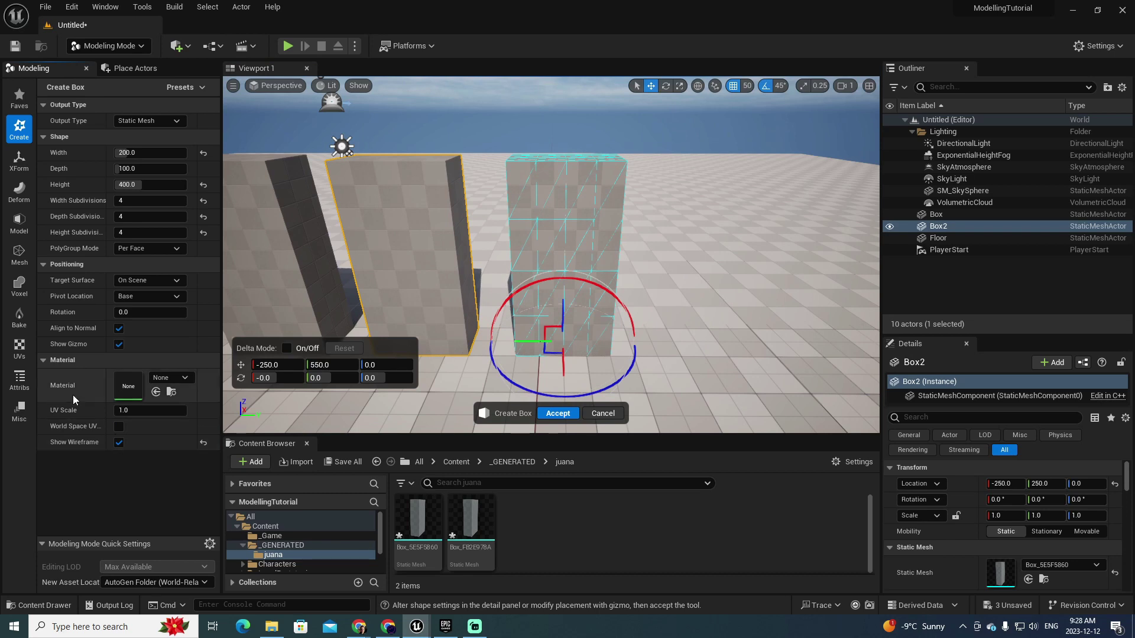
left_click(119, 444)
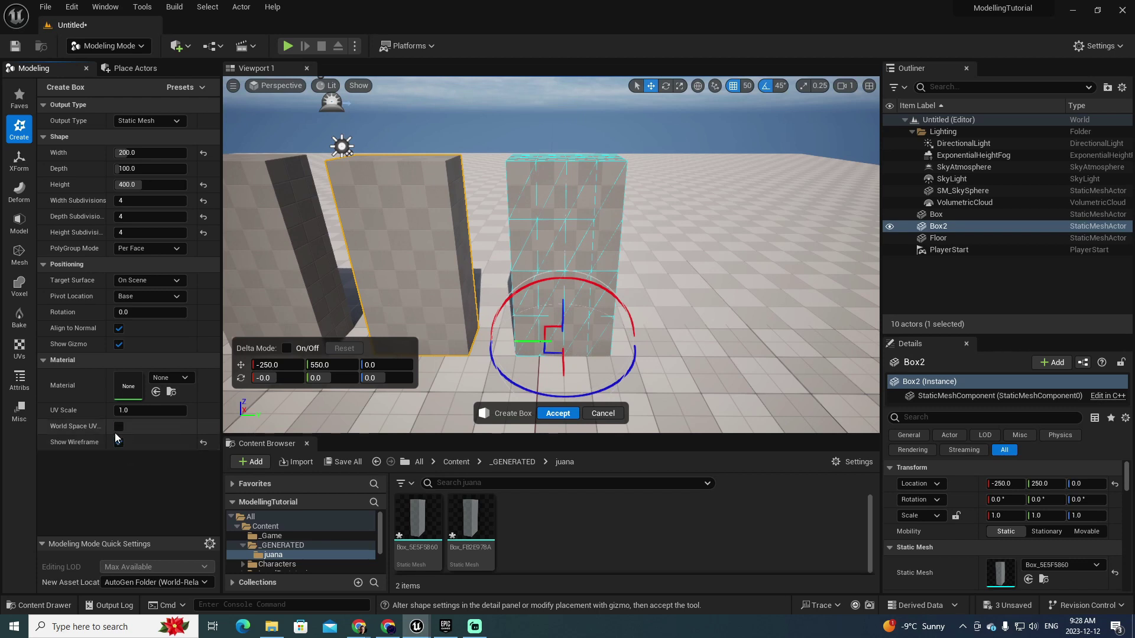
left_click(119, 443)
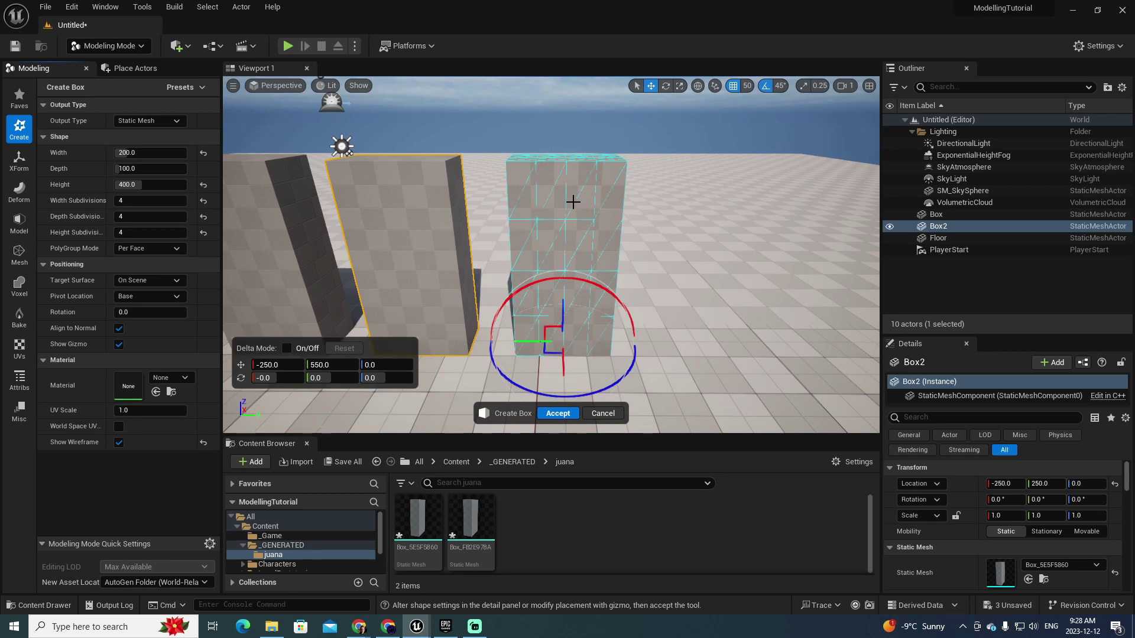
- Set the third box's width, depth and height subdivisions to 6 and accept it as a static mesh
left_click(148, 200)
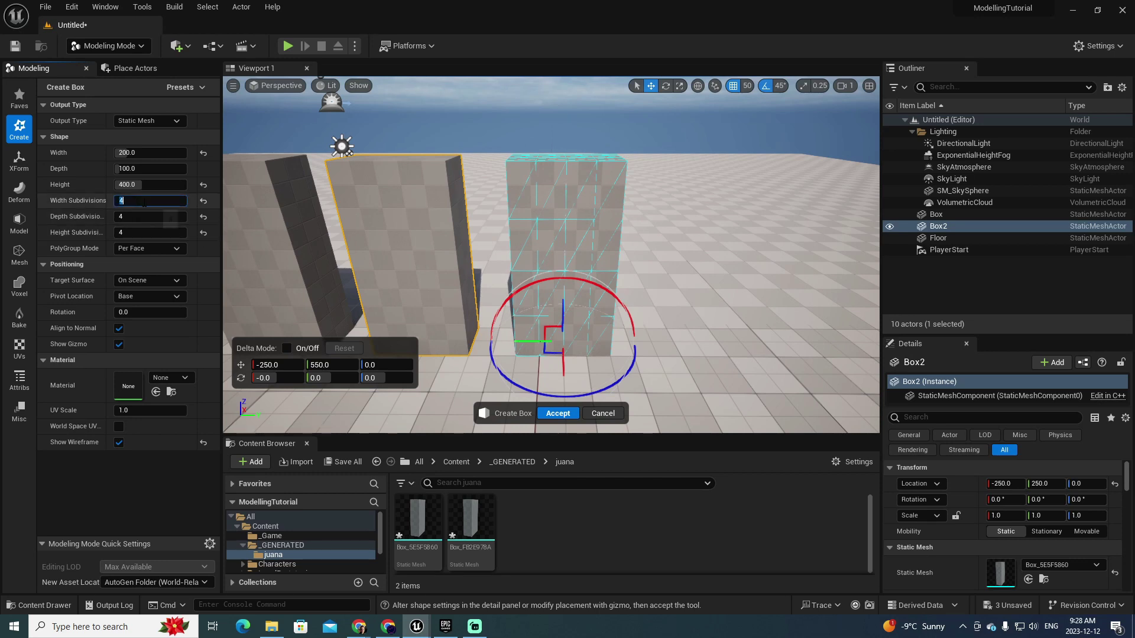
type("6")
key("Tab")
type("6")
key("Tab")
key("Tab")
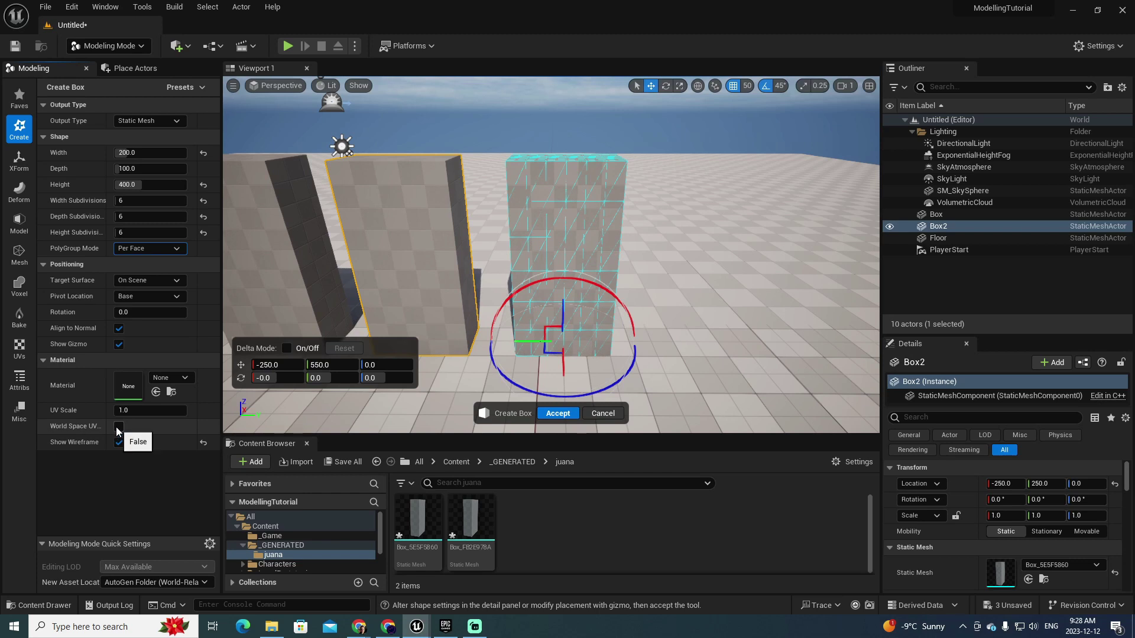
left_click(153, 201)
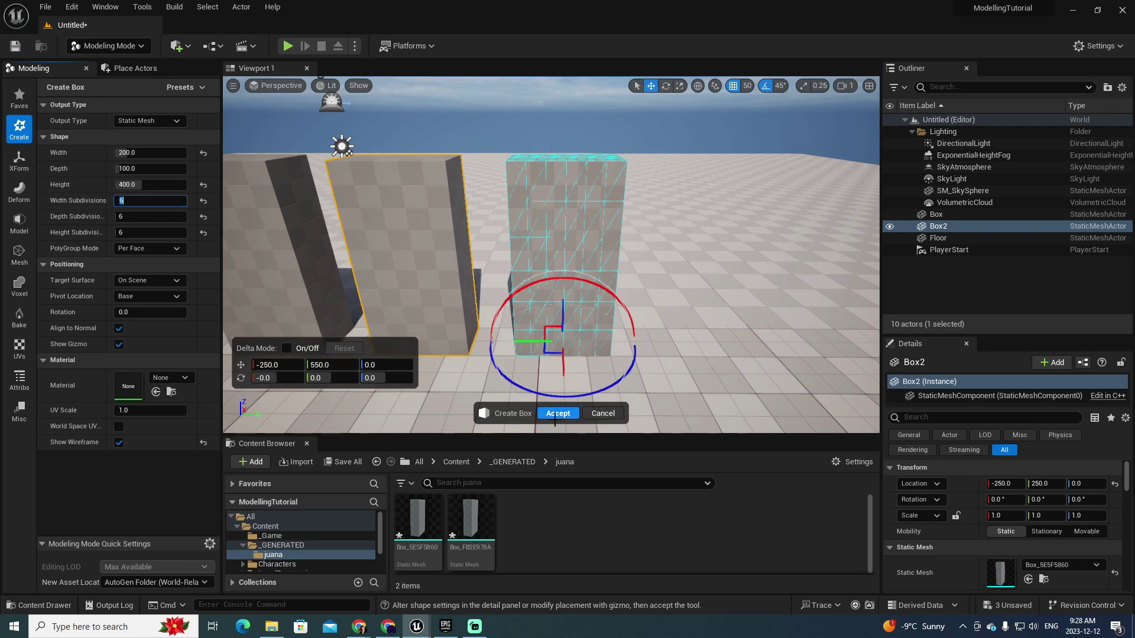
left_click(557, 413)
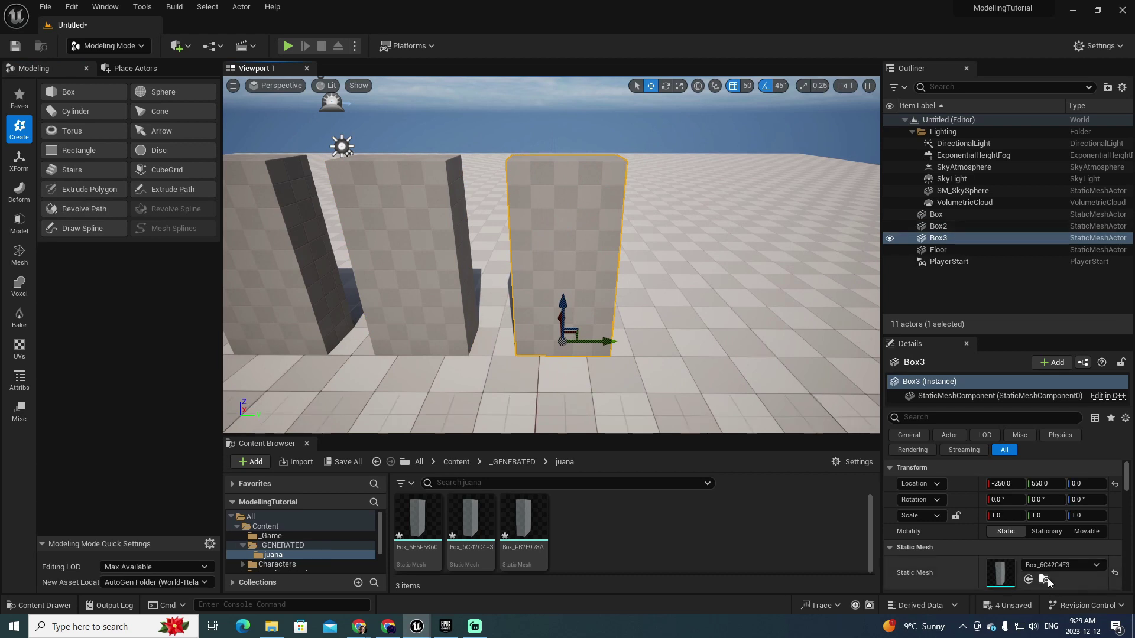
- Check the vertex and triangle details of the third box's generated static mesh asset in the project content
left_click(488, 535)
mouse_move(489, 535)
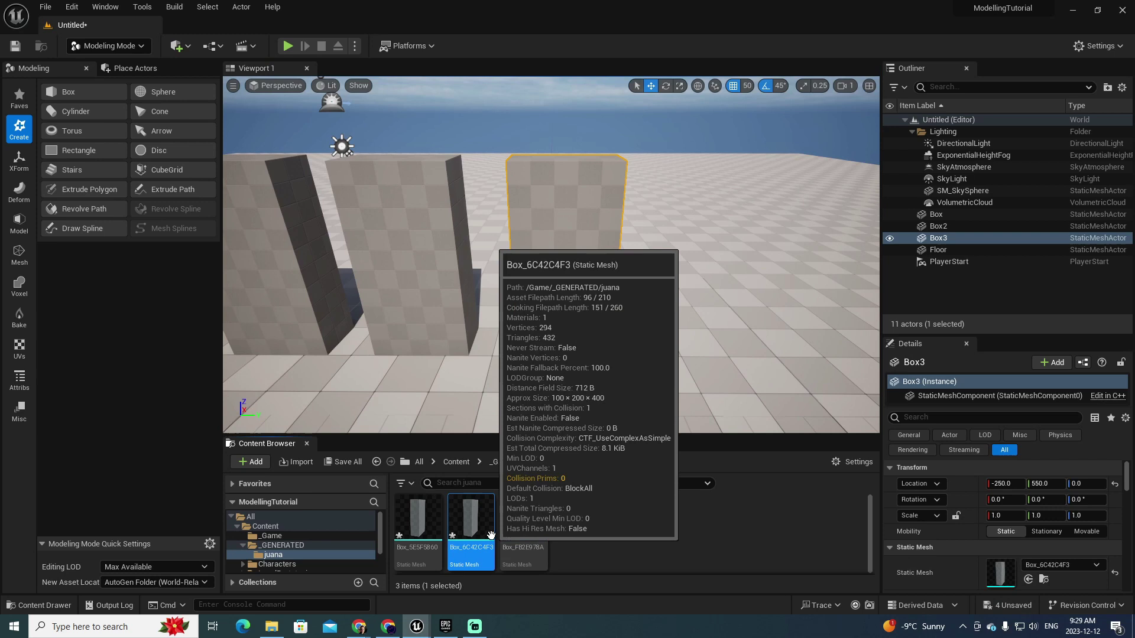